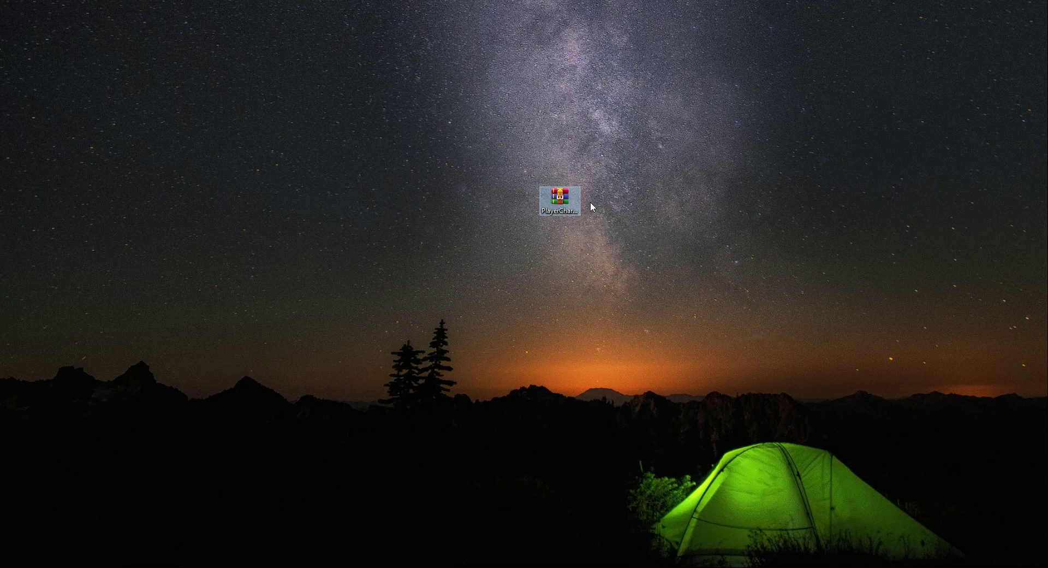
- Extract the PlayerCharacters archive on the desktop and place the extracted folder in the open area below the archive
right_click(559, 198)
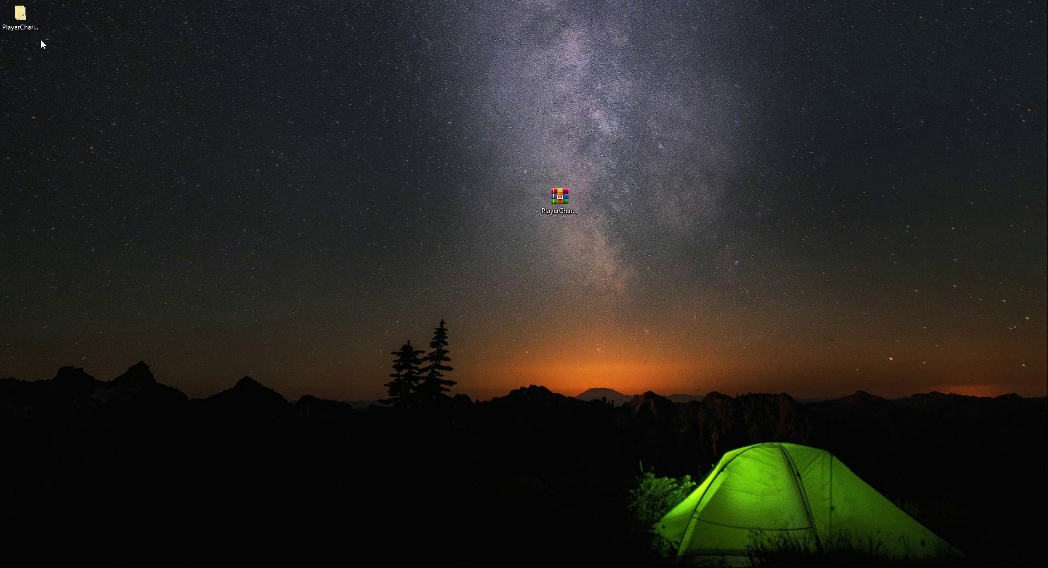
left_click_drag(20, 15, 435, 293)
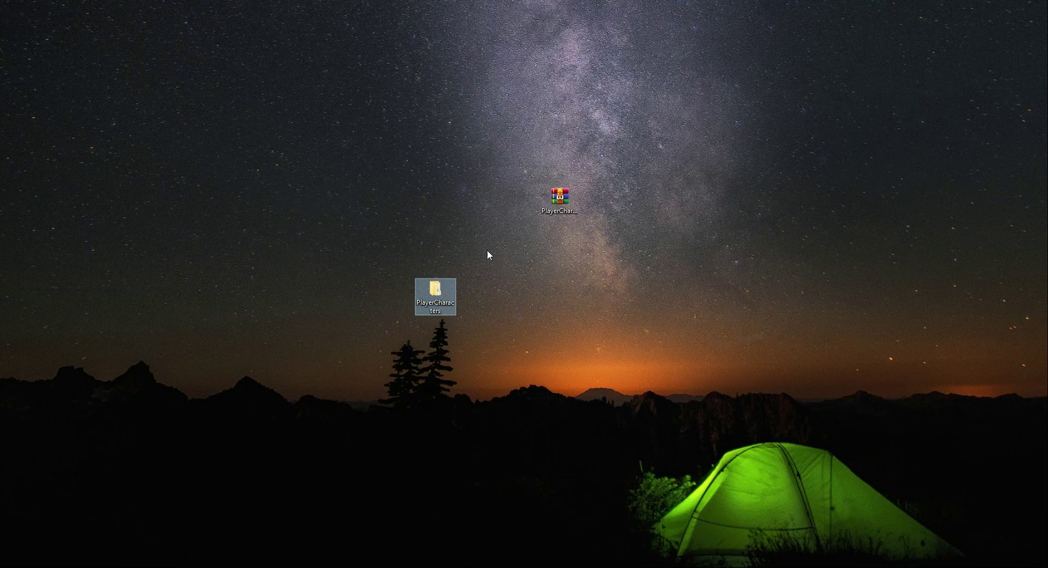
left_click_drag(487, 255, 396, 354)
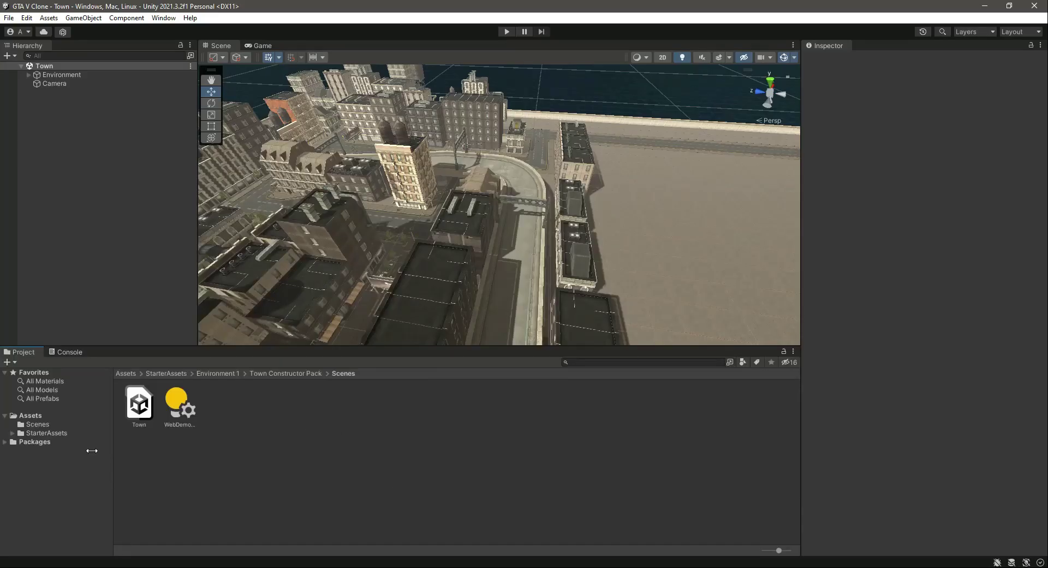
- In the Unity project, create a folder named Player inside Assets and open it
left_click(36, 415)
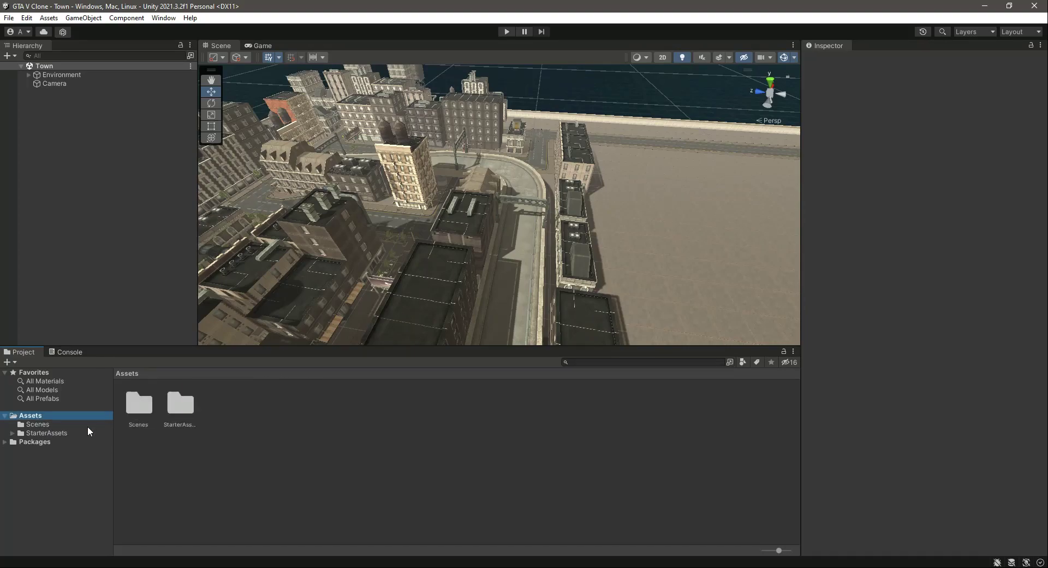
right_click(277, 449)
mouse_move(407, 174)
left_click(469, 82)
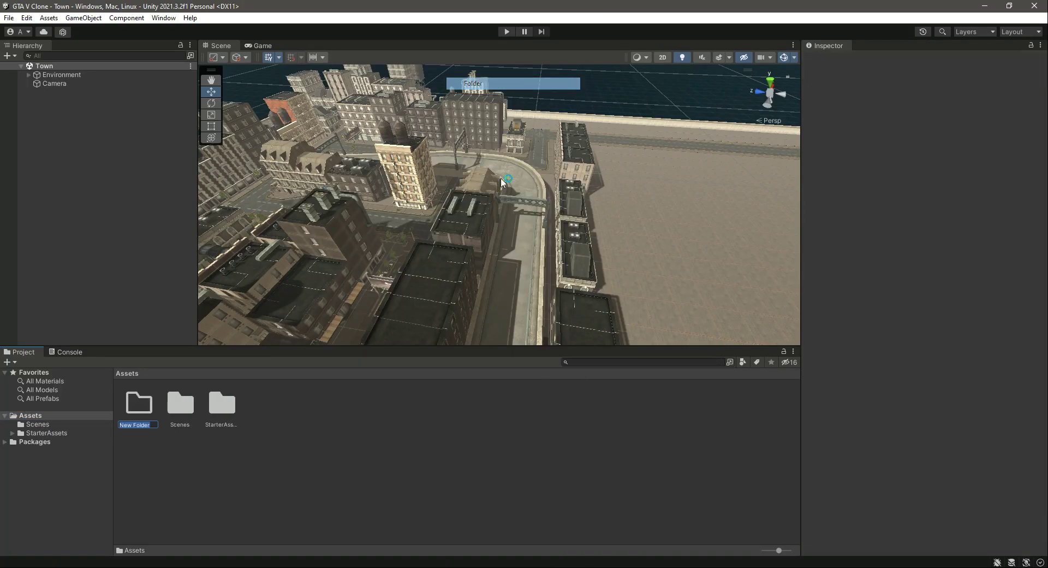
type("Playe")
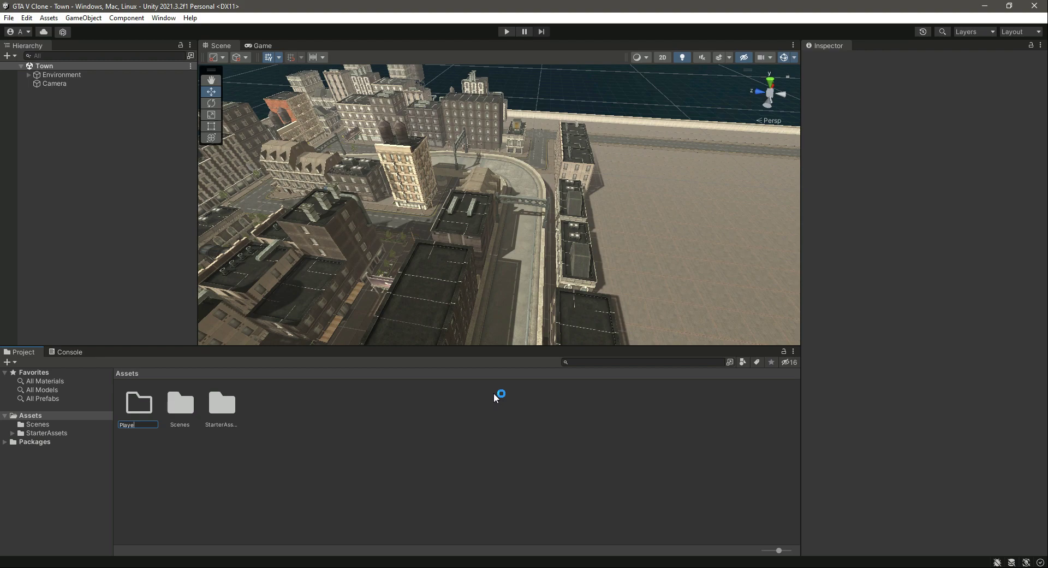
type("r")
key("Return")
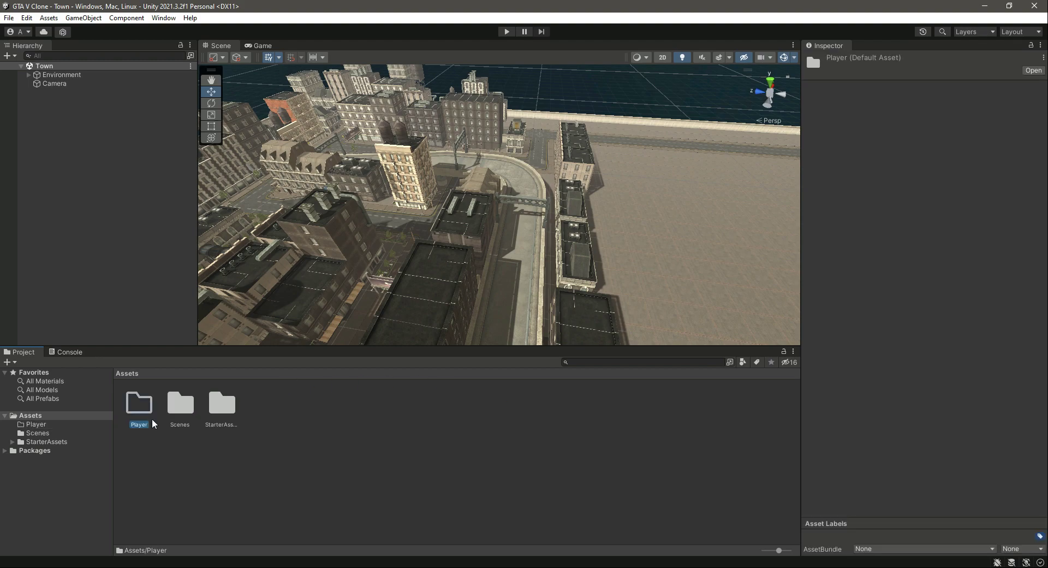
double_click(138, 410)
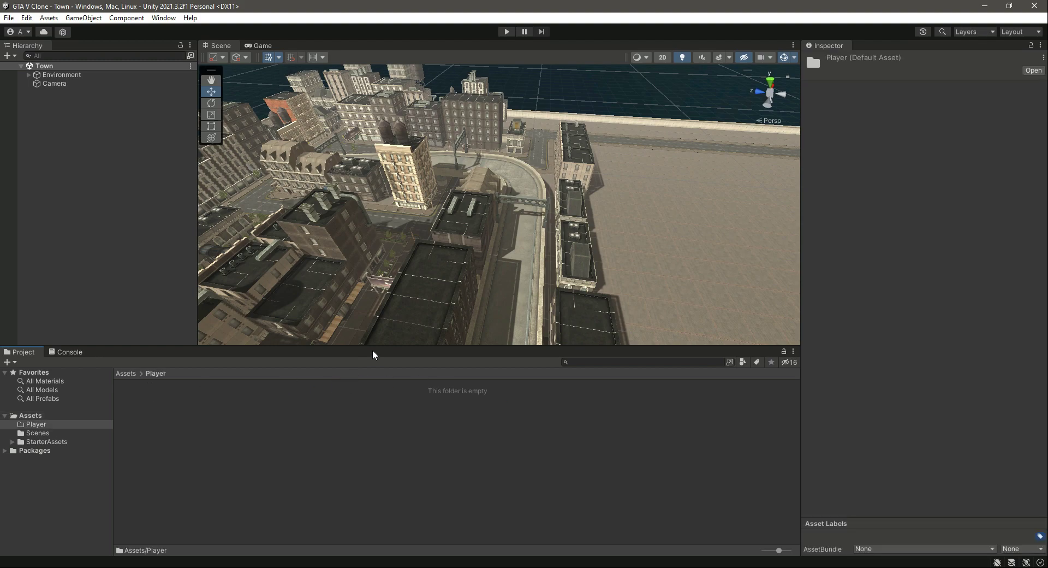
- Import the extracted PlayerCharacters folder from the desktop into the project's Player folder
left_click(985, 6)
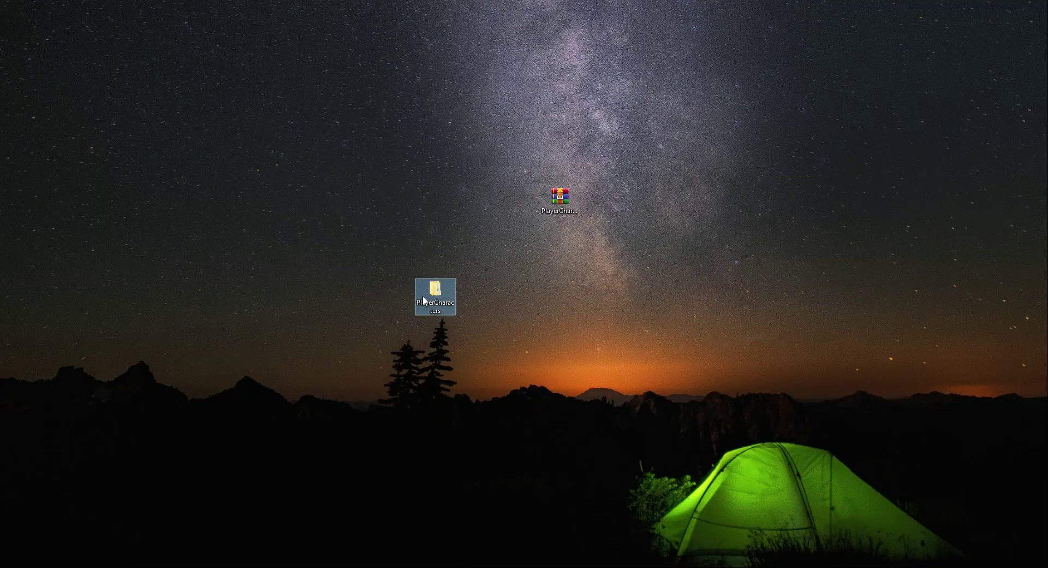
left_click_drag(424, 293, 419, 445)
left_click_drag(403, 483, 375, 470)
key("alt+Tab")
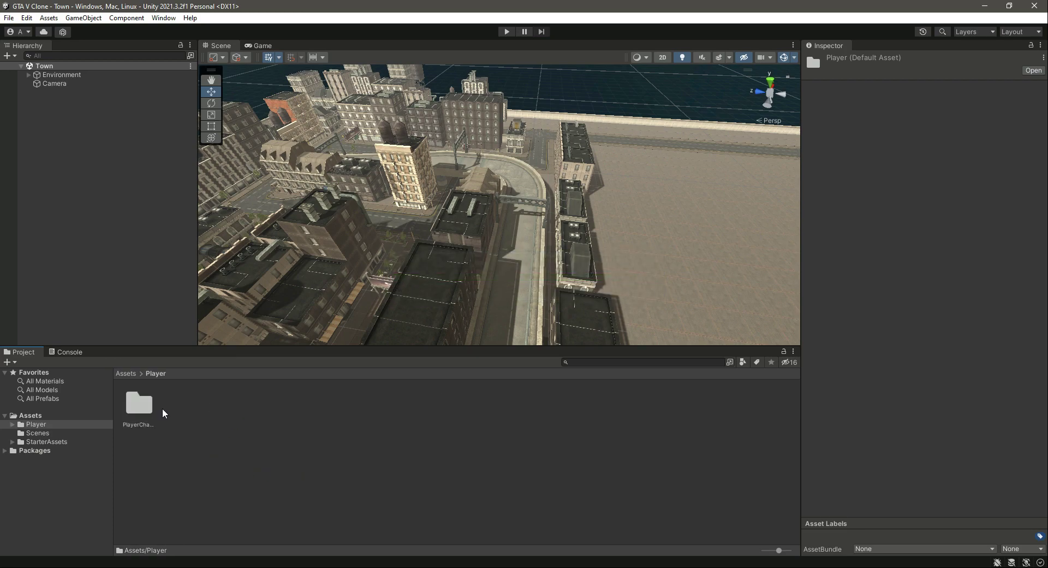
- Examine the Player model in Frankling's source folder in an enlarged preview
double_click(142, 409)
double_click(141, 410)
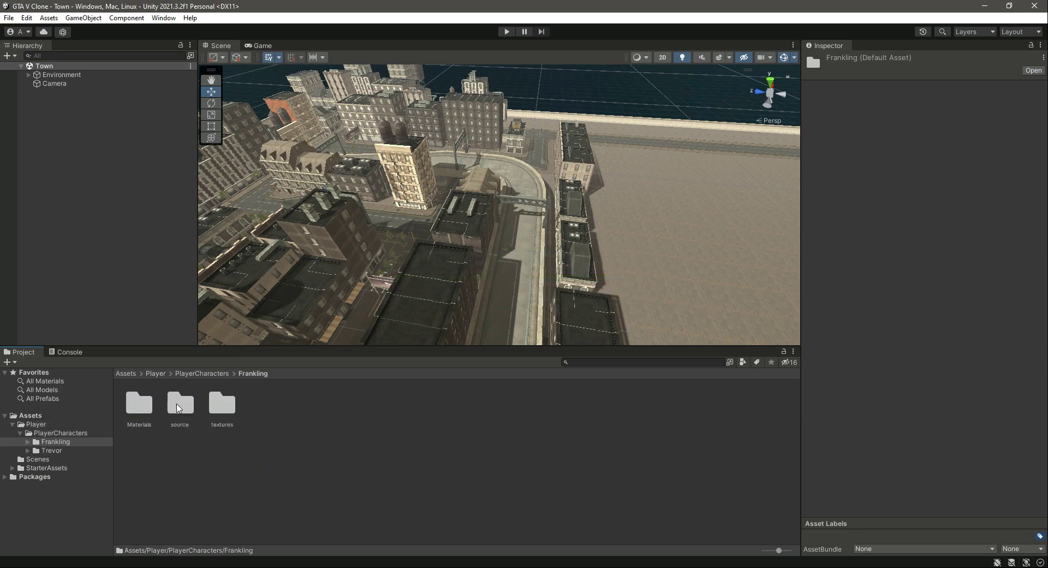
double_click(180, 404)
left_click(140, 404)
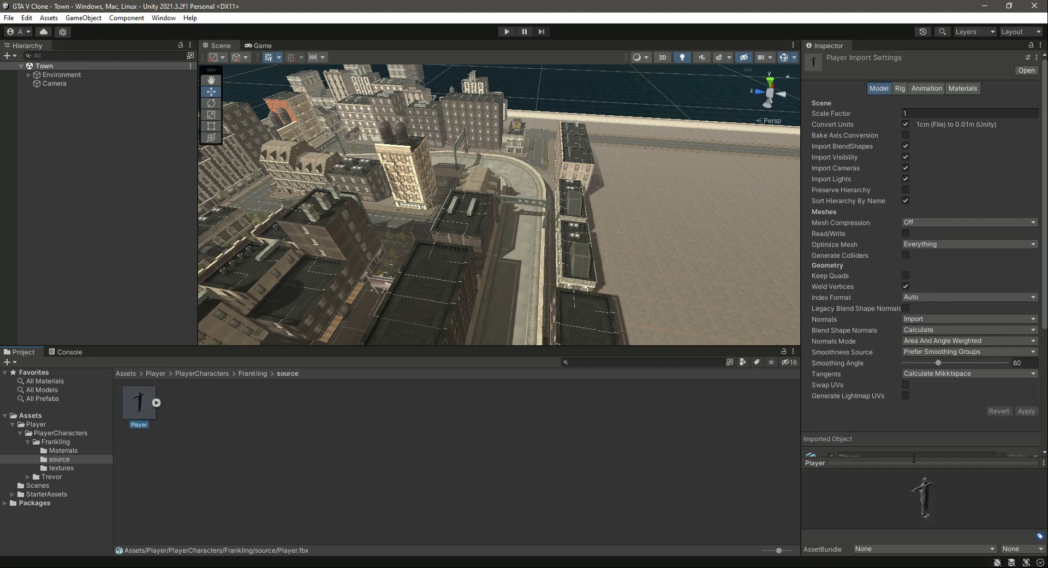
left_click_drag(913, 458, 913, 276)
- Examine the NormalTrevor model in Trevor's source folder, viewing its preview from another angle
left_click(203, 374)
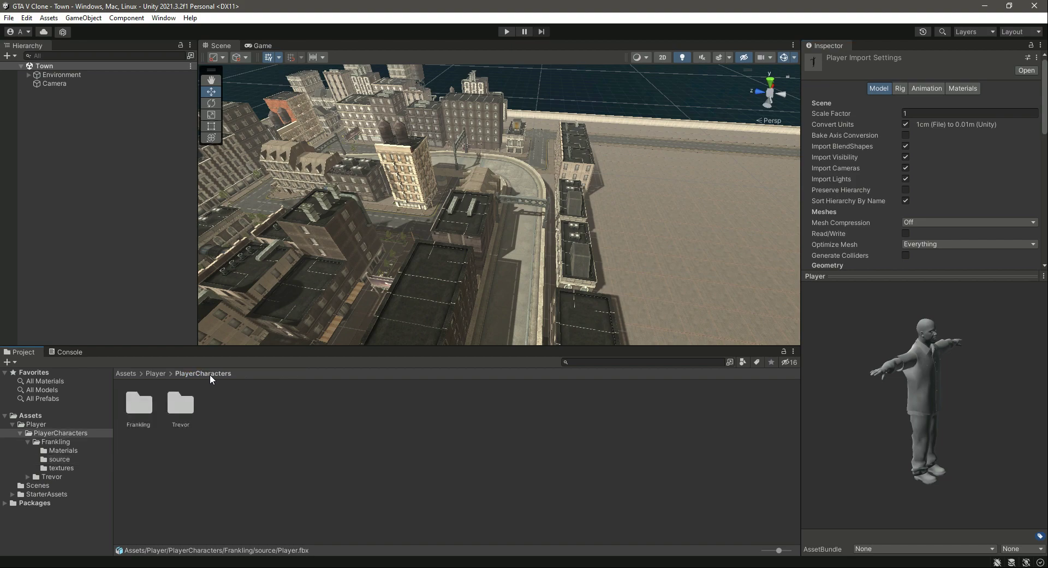
double_click(186, 408)
double_click(186, 408)
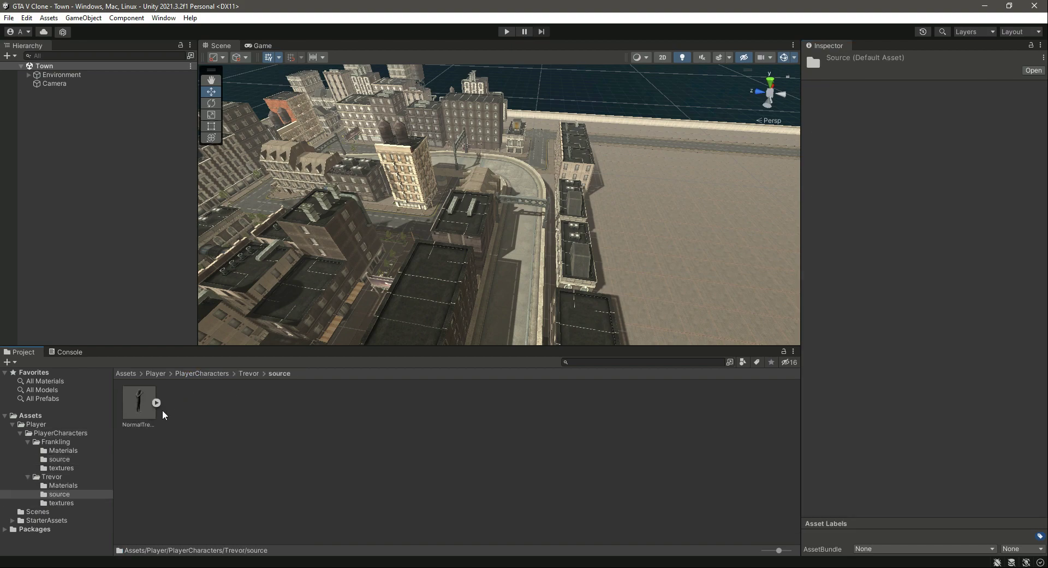
left_click(138, 405)
left_click_drag(953, 283, 952, 265)
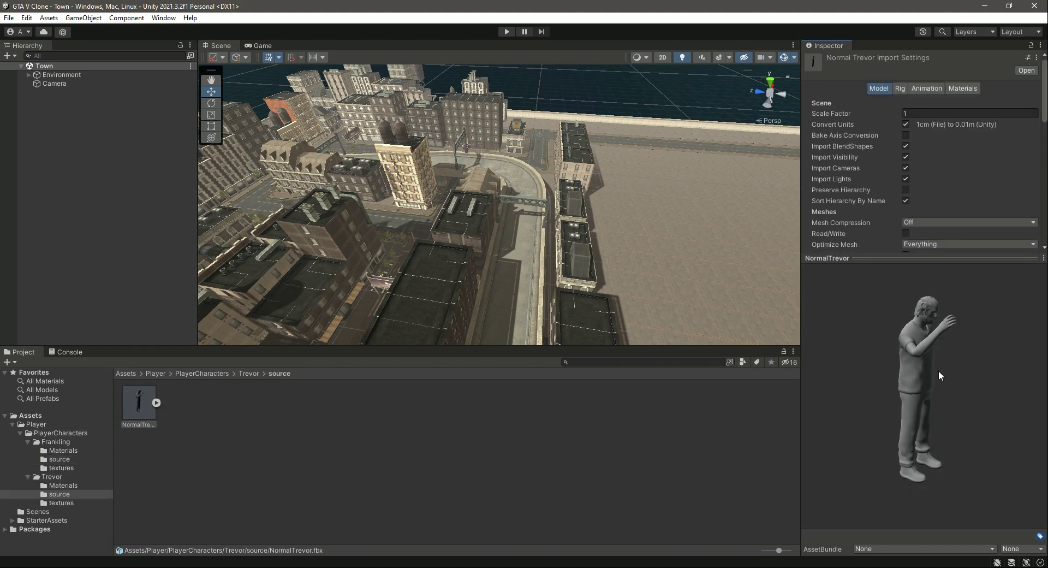
left_click_drag(939, 370, 841, 370)
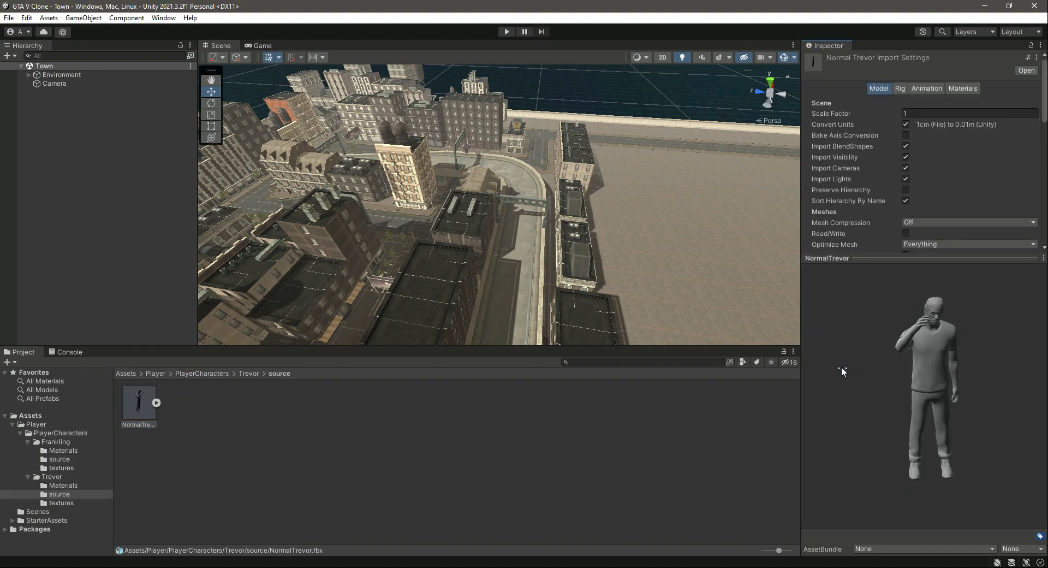
left_click(335, 467)
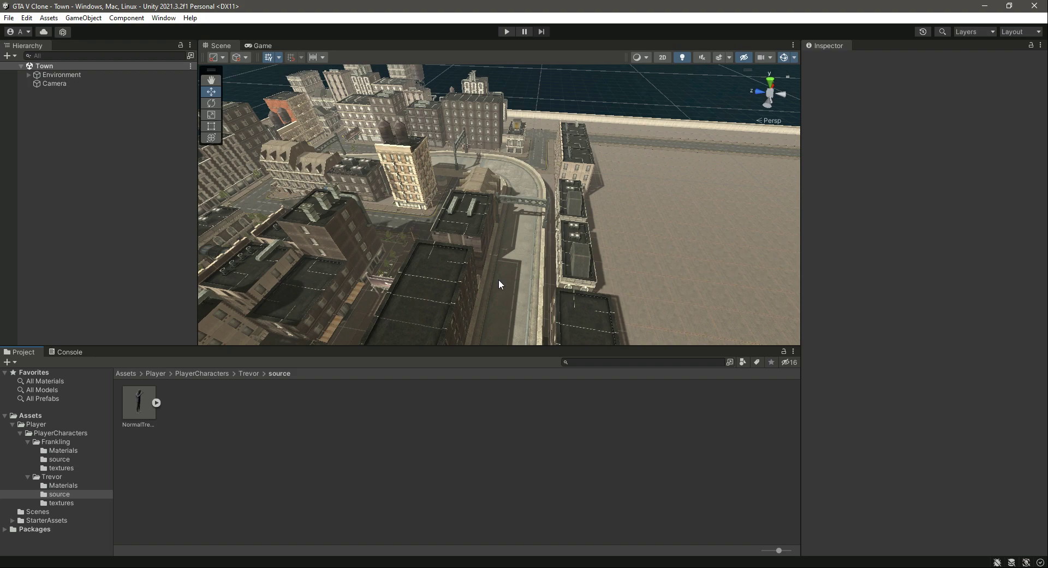
- Enlarge the Scene view by shrinking the surrounding Project, Inspector and Hierarchy areas
left_click(135, 406)
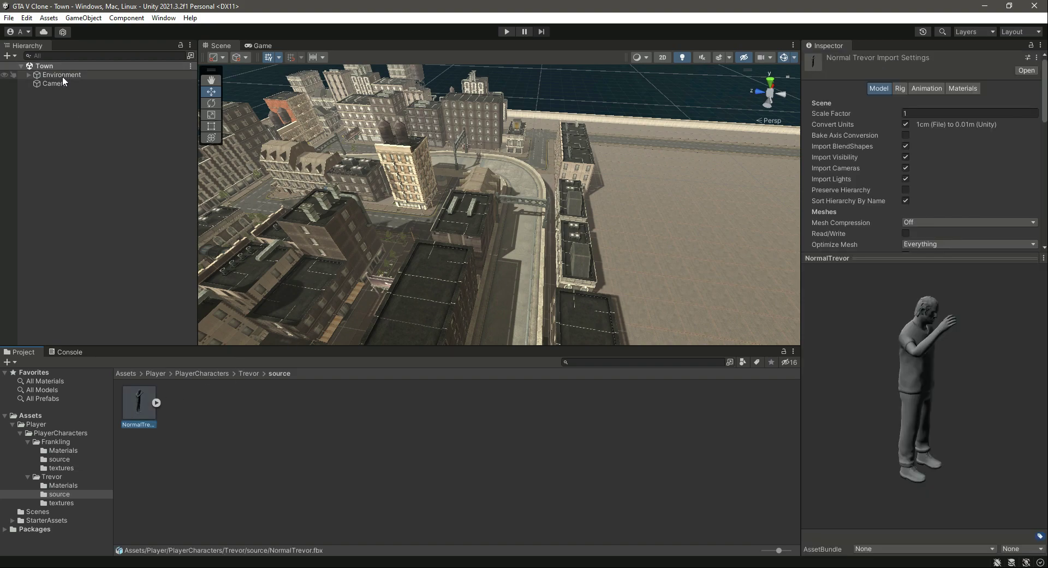
right_click_drag(628, 235, 485, 155)
scroll(544, 207, "up", 5)
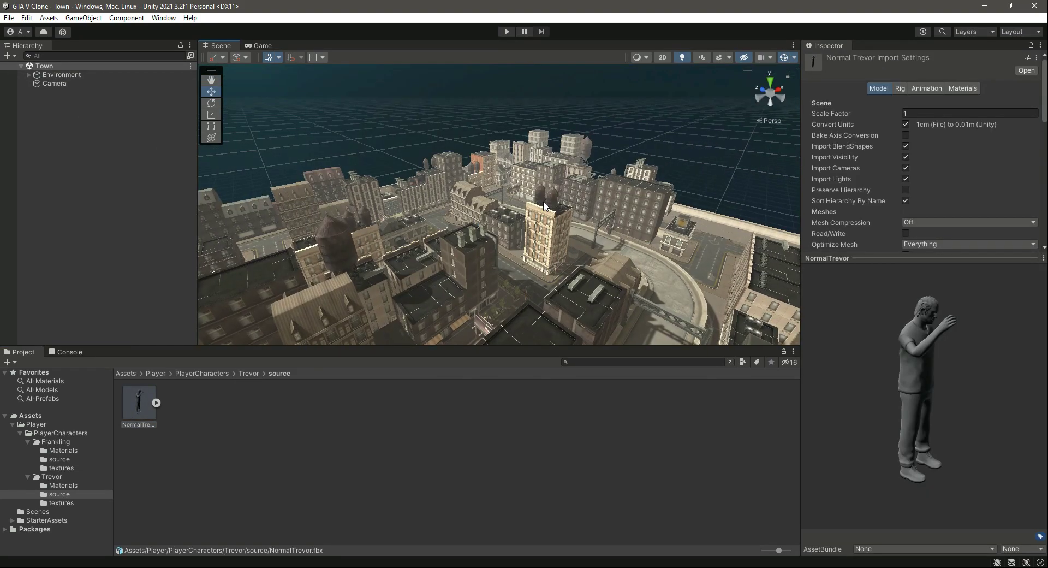
scroll(543, 207, "up", 3)
right_click_drag(544, 206, 550, 302)
scroll(635, 200, "up", 3)
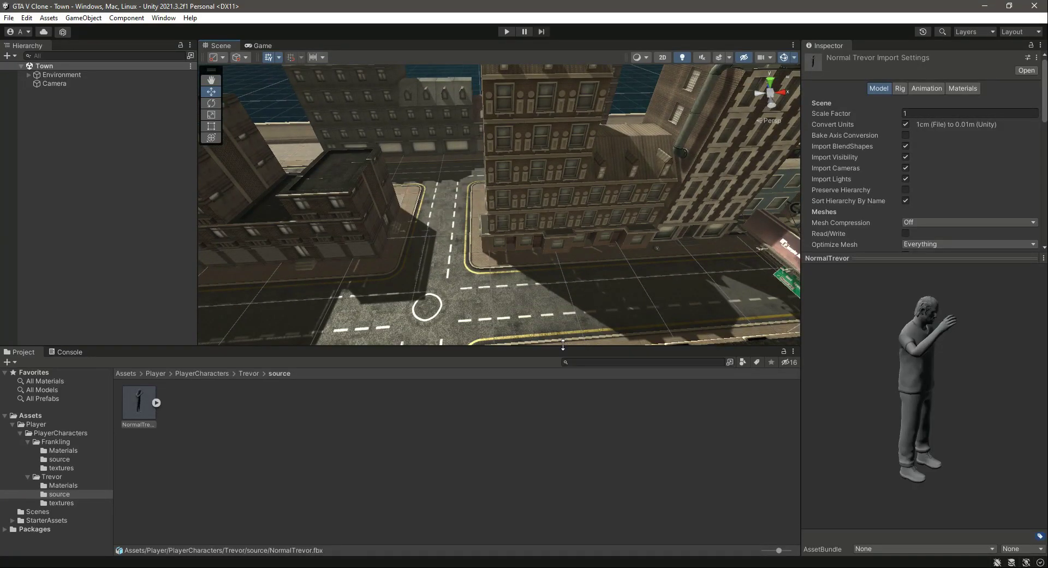
left_click_drag(563, 345, 565, 429)
left_click_drag(800, 345, 870, 352)
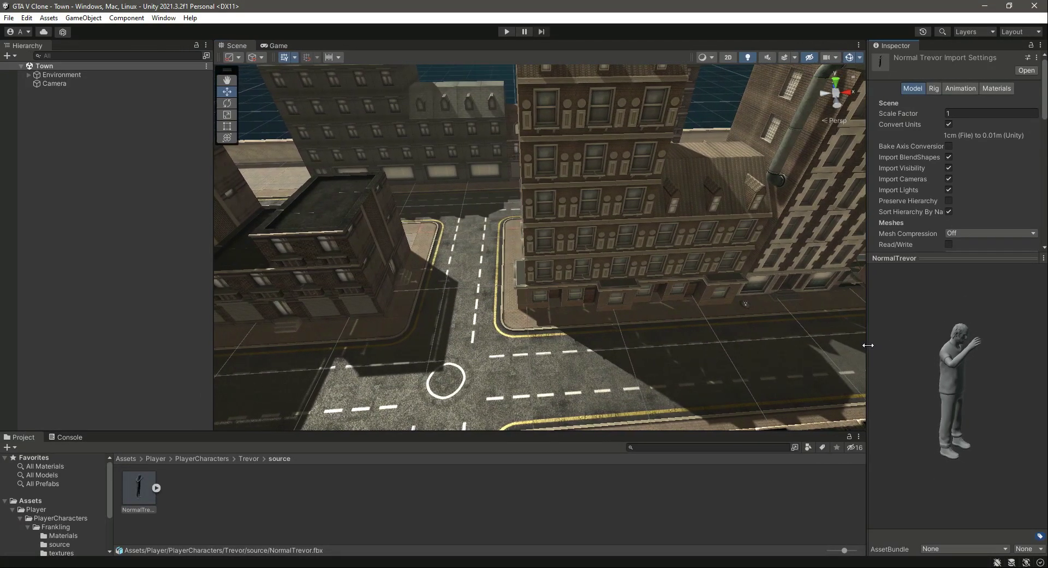
left_click_drag(810, 427, 786, 422)
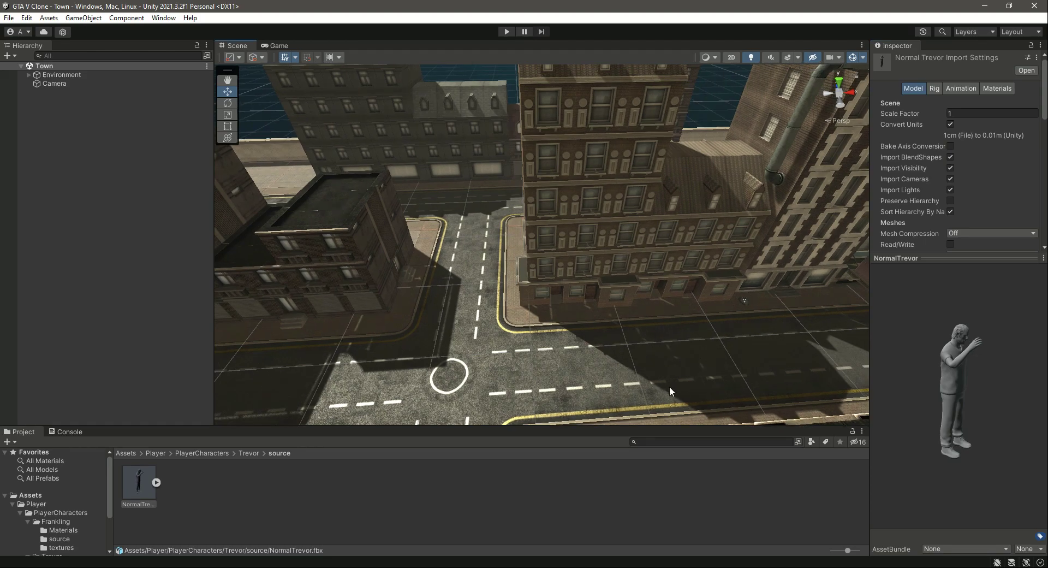
left_click_drag(214, 319, 179, 319)
- Place the NormalTrevor model in the Town scene on the sidewalk at the street corner
right_click_drag(542, 207, 536, 294)
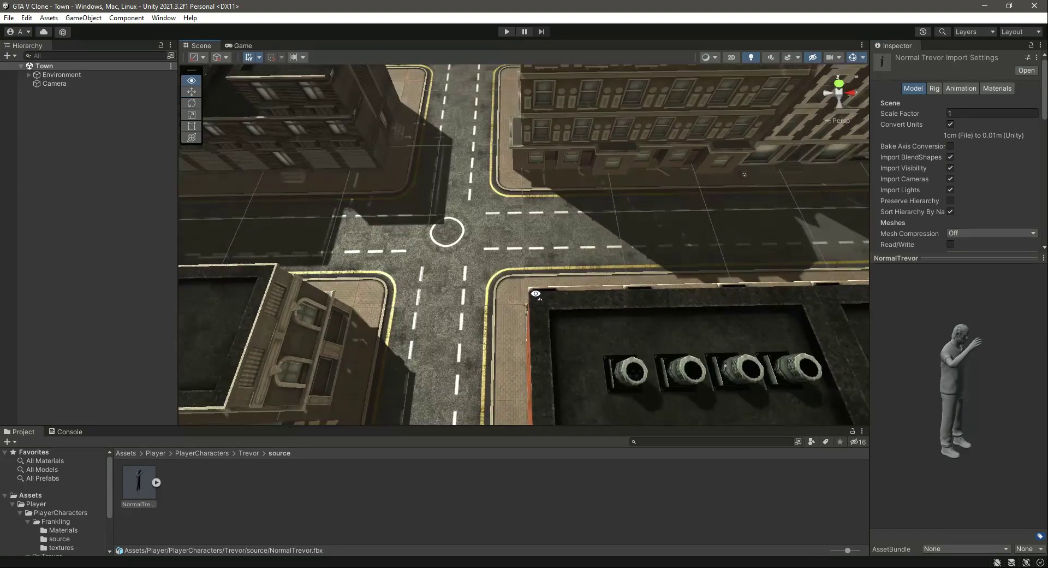
key("Up")
key("Left")
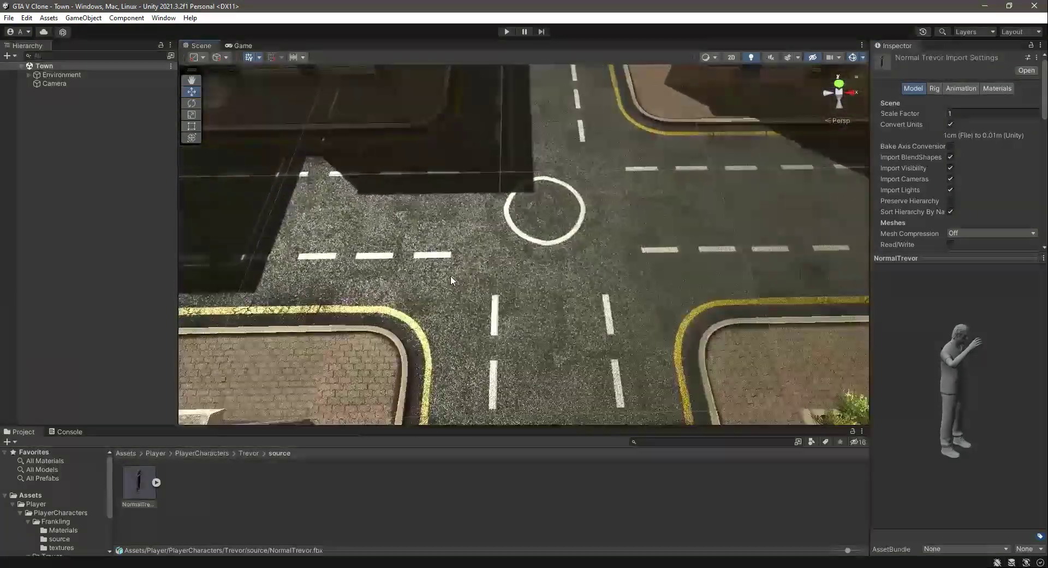
right_click_drag(647, 213, 551, 224)
left_click_drag(140, 483, 534, 323)
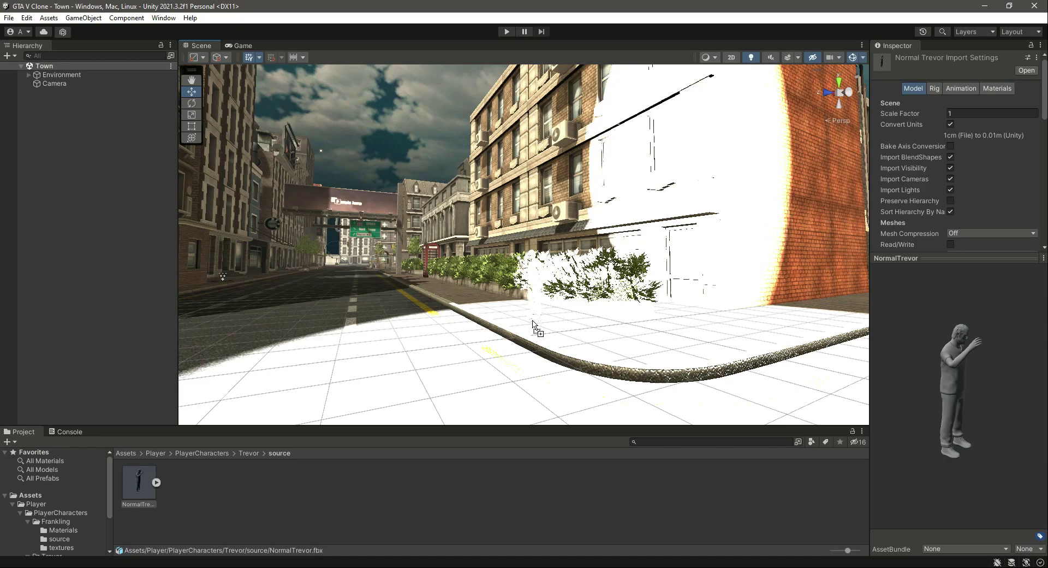
right_click_drag(619, 342, 528, 292)
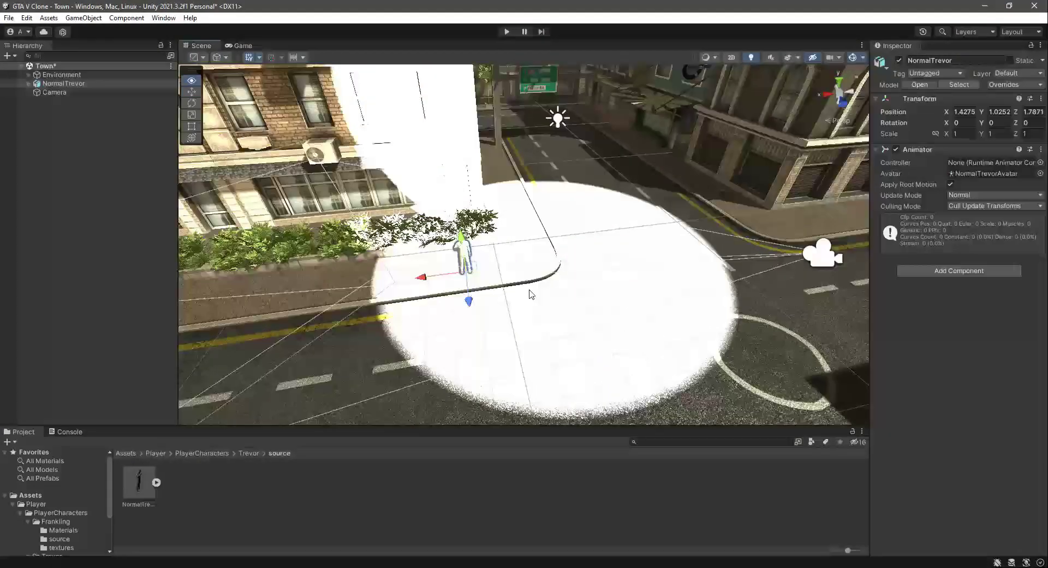
- Expand the NormalTrevor object in the hierarchy and unpack its prefab completely
left_click(28, 83)
right_click(54, 84)
mouse_move(120, 219)
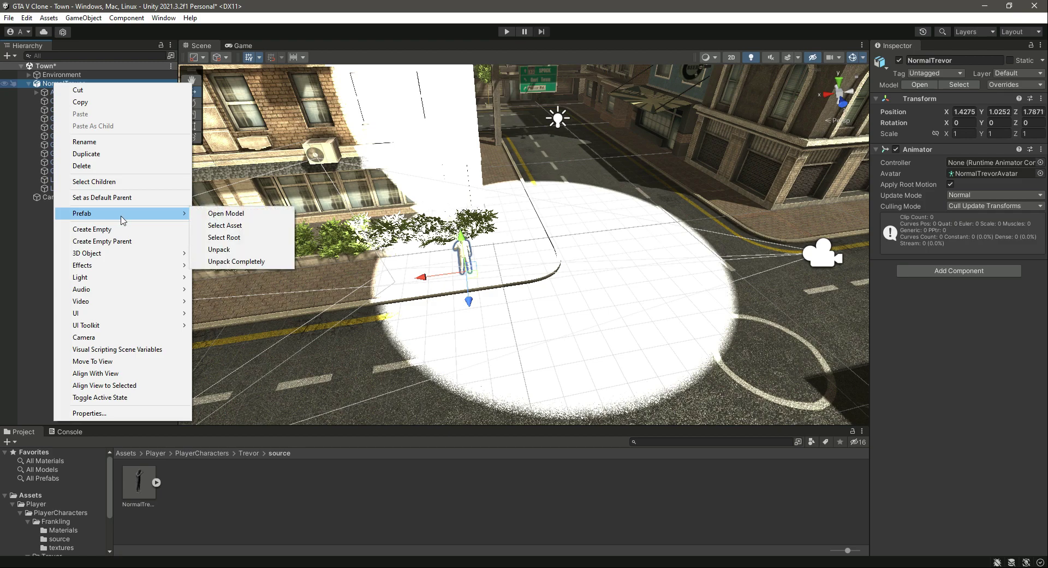
left_click(224, 263)
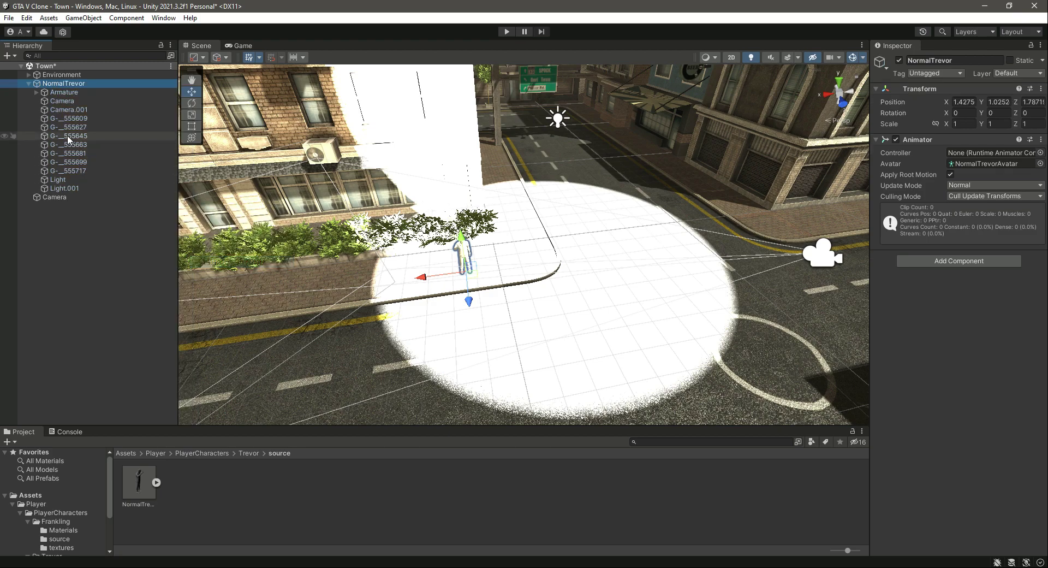
- Delete the child objects Light, Light.001, Camera and Camera.001 from NormalTrevor
left_click(72, 179)
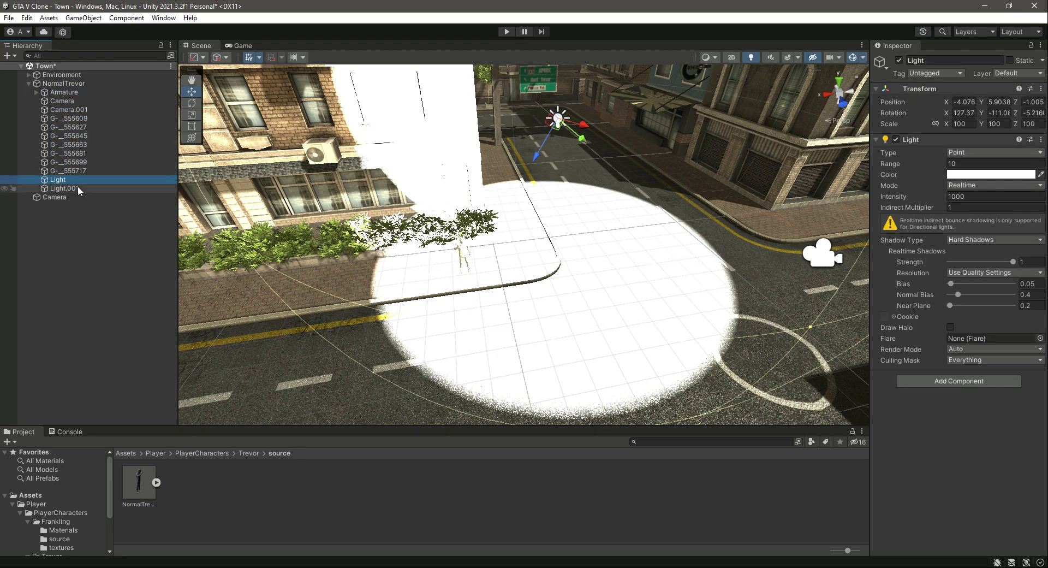
key("Delete")
left_click(64, 179)
key("Delete")
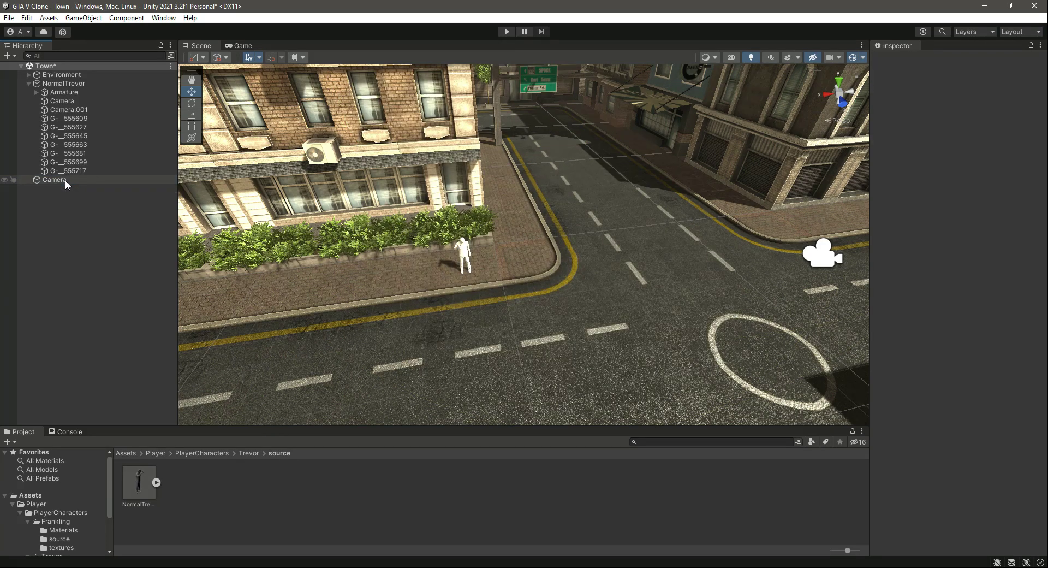
left_click(61, 101)
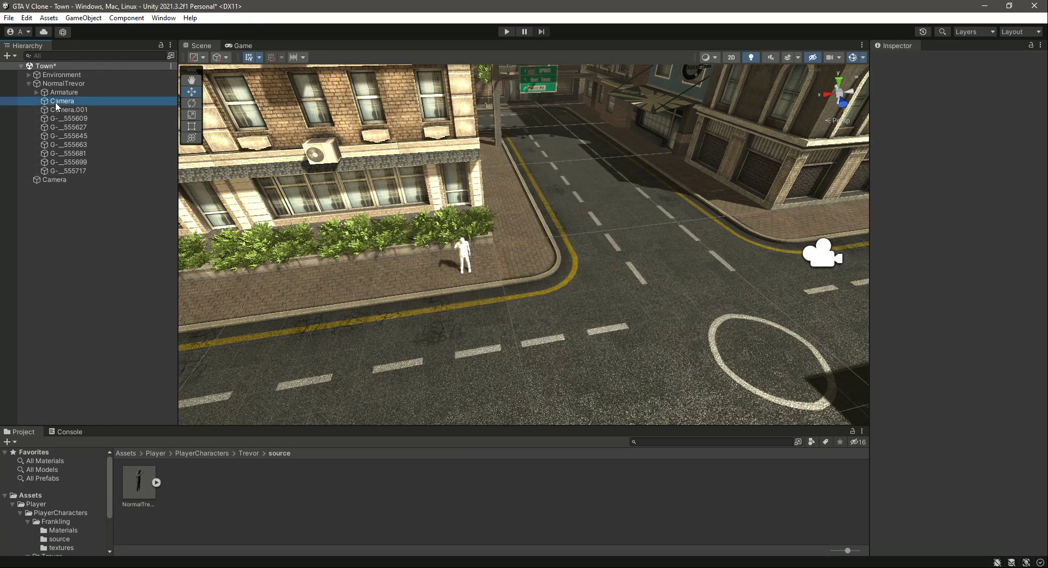
key("Delete")
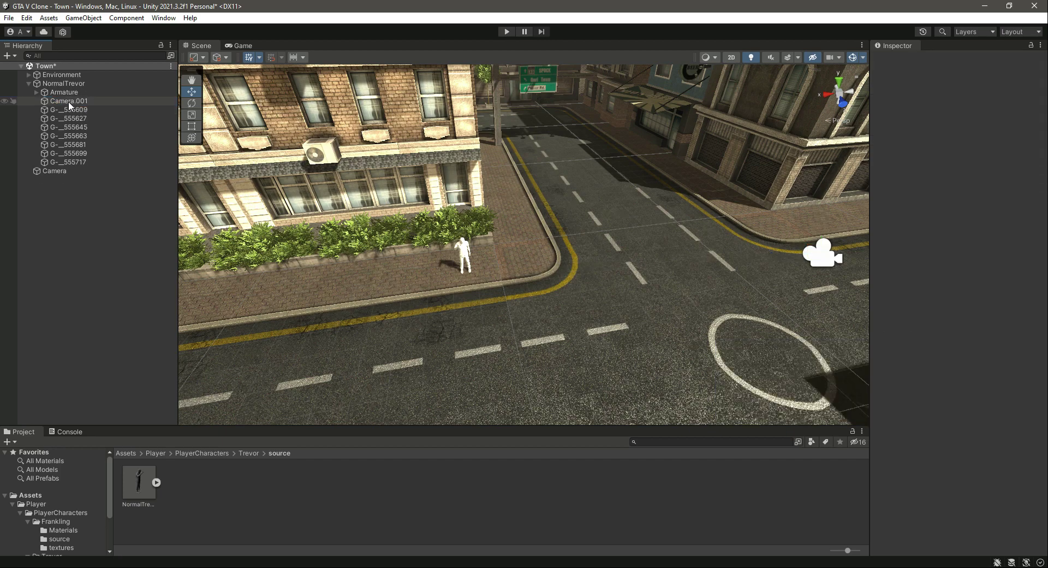
left_click(68, 100)
key("Delete")
- Examine NormalTrevor's Armature and its mesh parts one by one, down to G-__555717
left_click(67, 94)
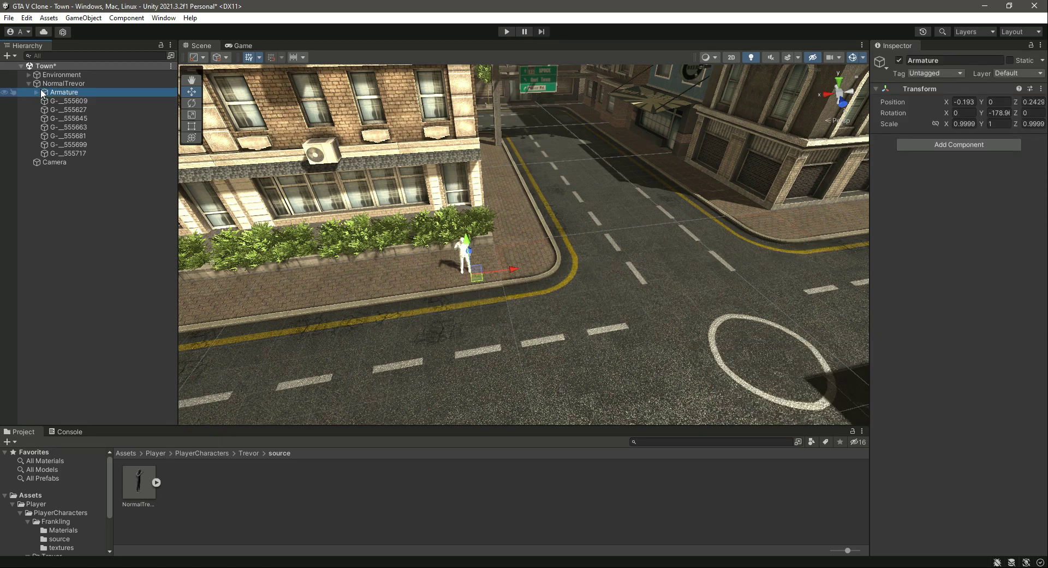
left_click(87, 101)
left_click(89, 110)
left_click(90, 118)
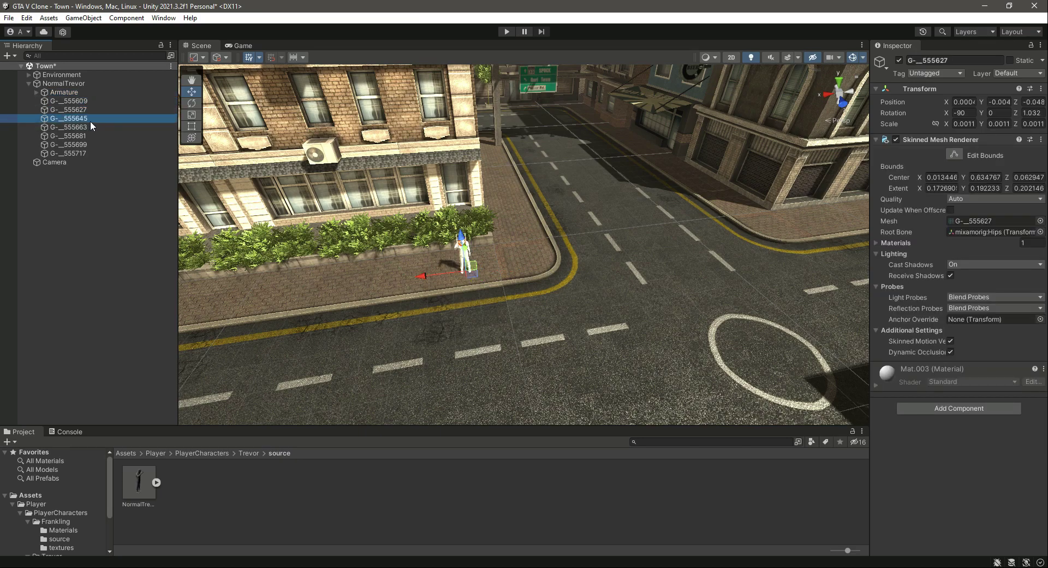
left_click(90, 136)
left_click(87, 144)
left_click(87, 153)
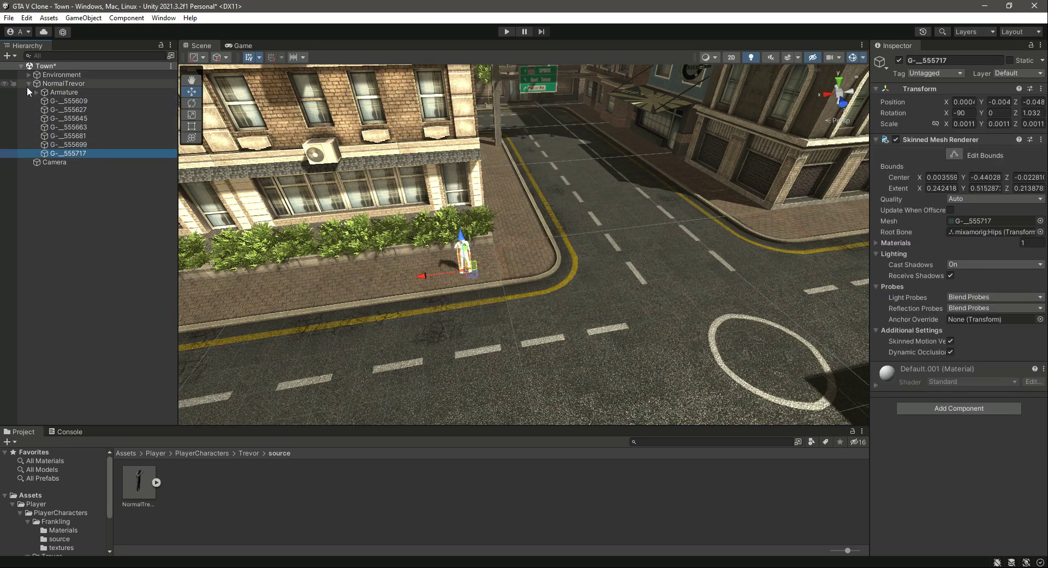
- Locate the avatar assigned to NormalTrevor's Animator among the project assets and return to the Trevor folder
left_click(28, 84)
left_click(54, 83)
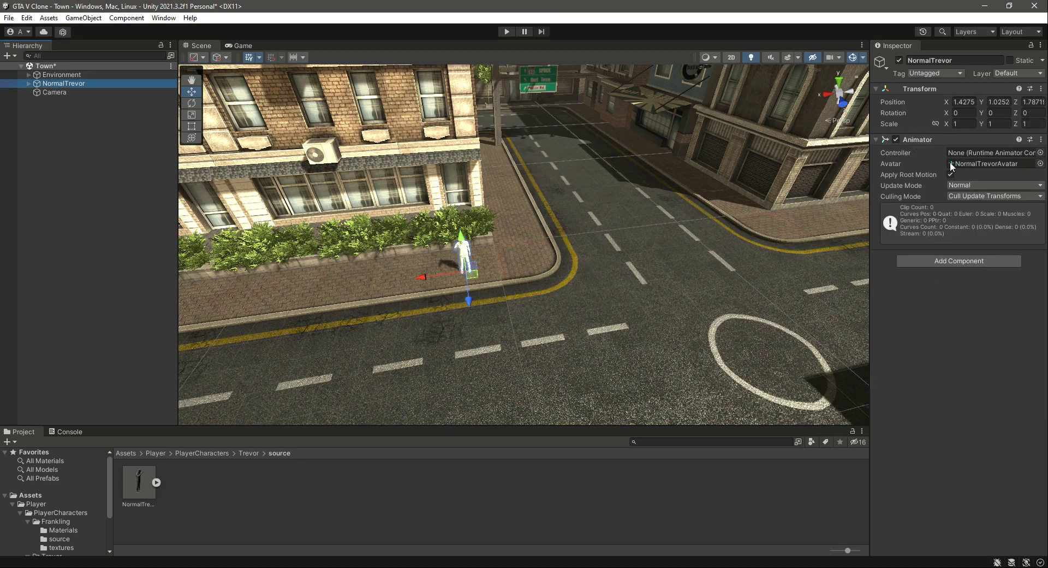
left_click(1001, 165)
scroll(191, 500, "up", 1)
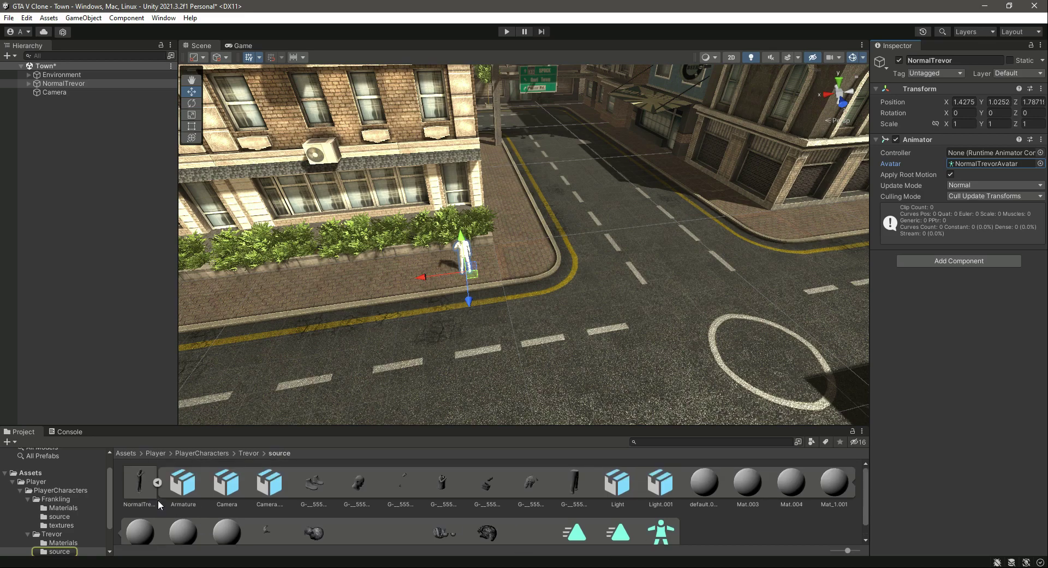
left_click(156, 482)
left_click(248, 452)
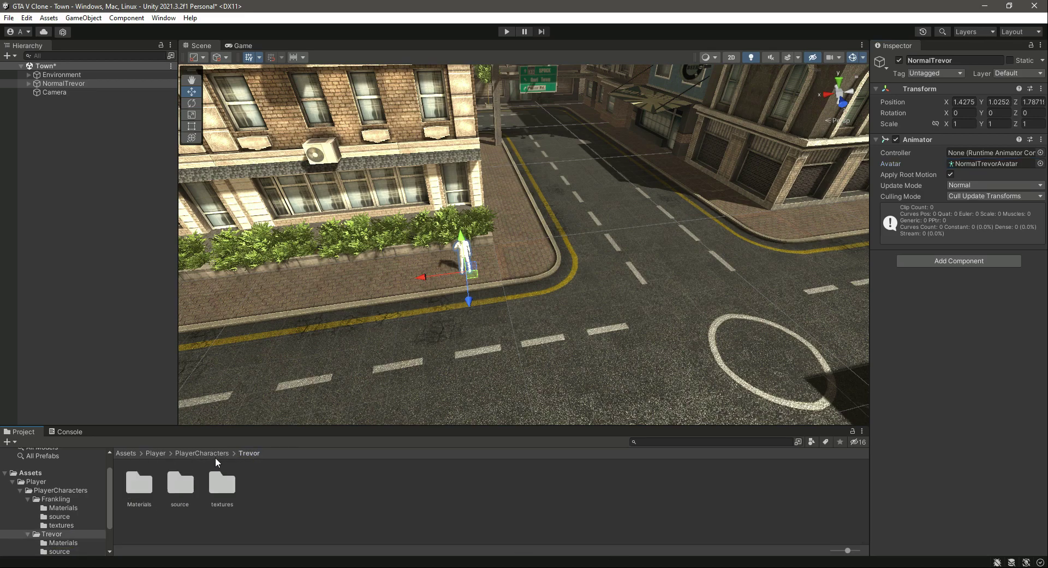
- Rename the NormalTrevor object to Player
scroll(560, 241, "up", 10)
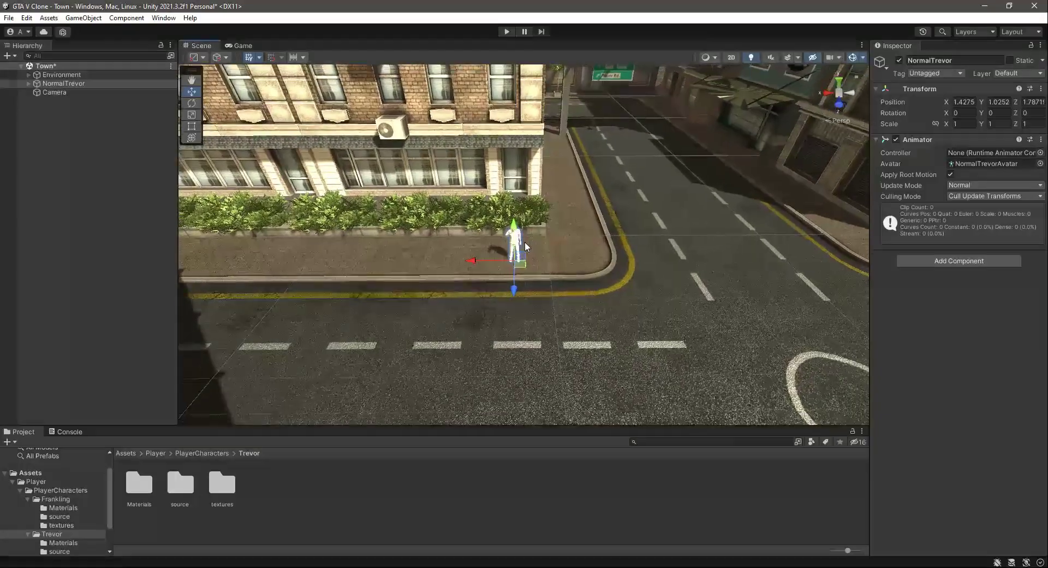
scroll(557, 371, "down", 10)
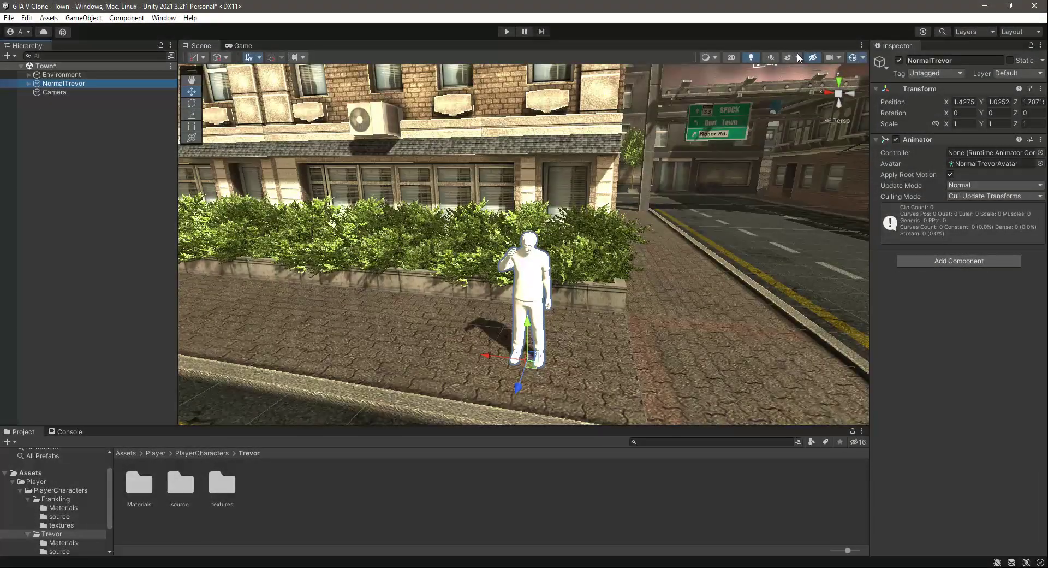
left_click(947, 60)
type("Player")
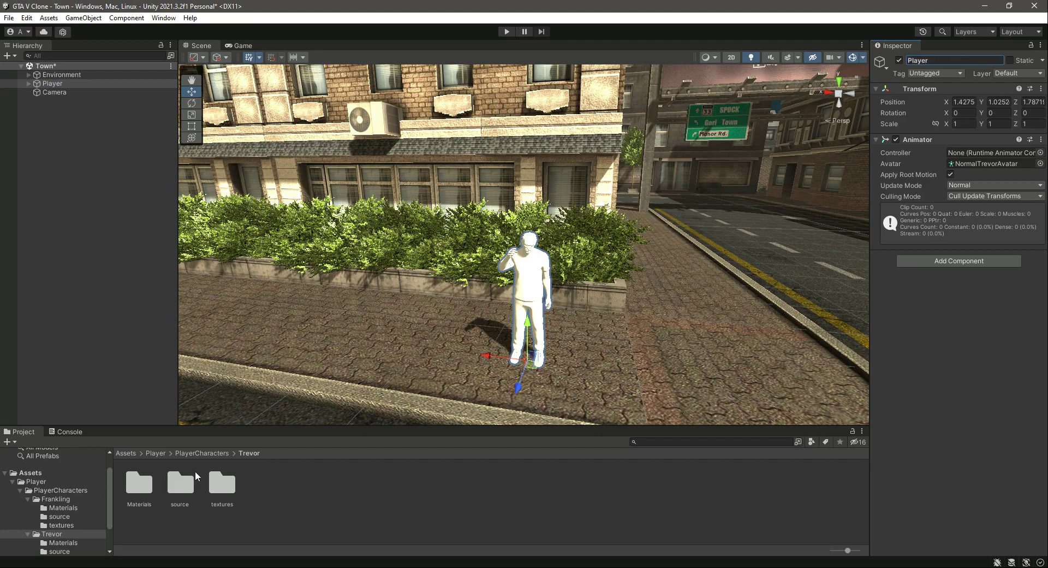
- Open Trevor's Materials folder and apply the trvshirt material to the character's shirt
left_click(61, 535)
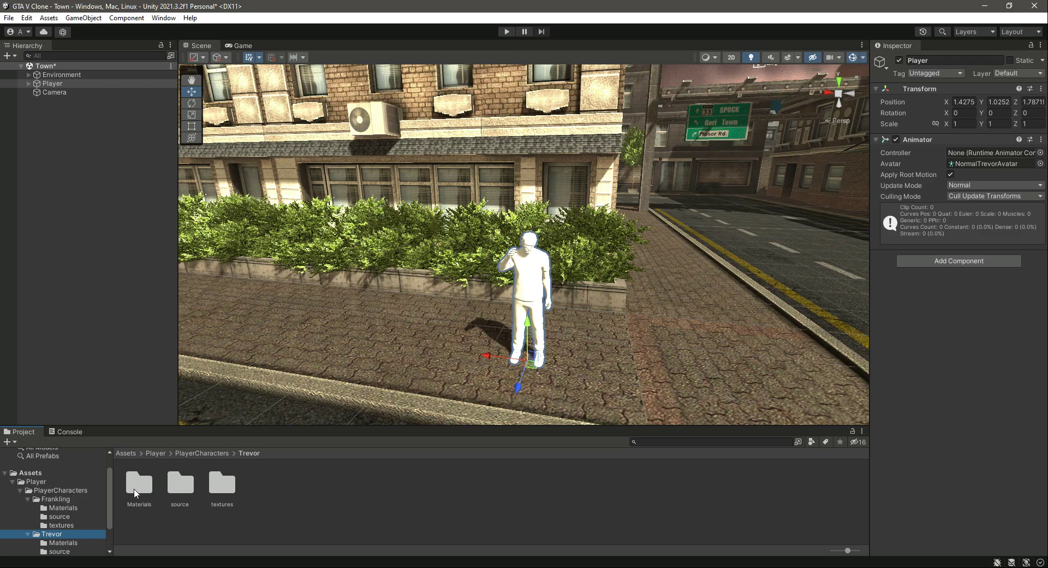
double_click(137, 491)
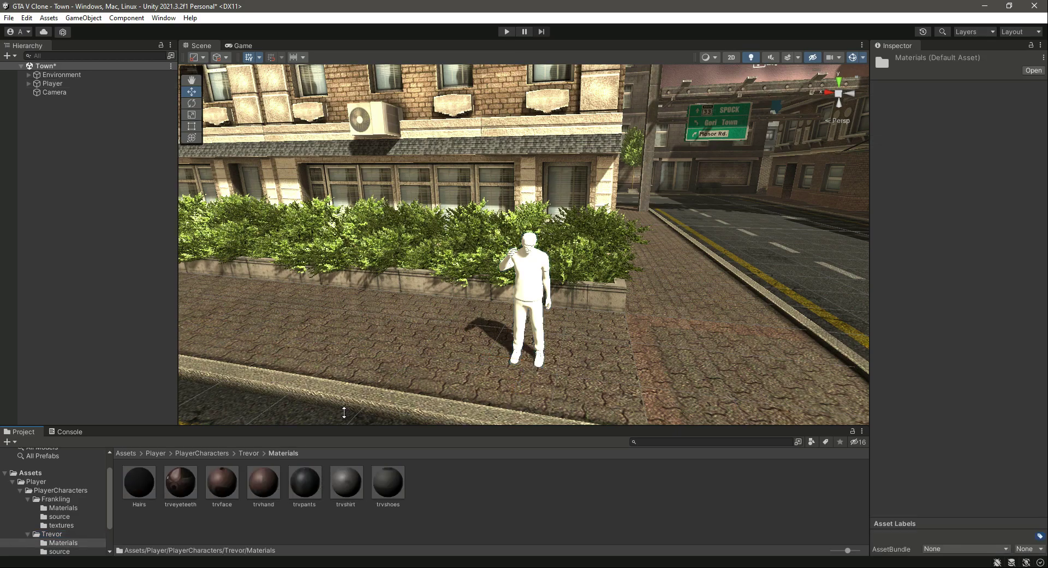
right_click_drag(435, 346, 532, 273)
scroll(464, 355, "up", 5)
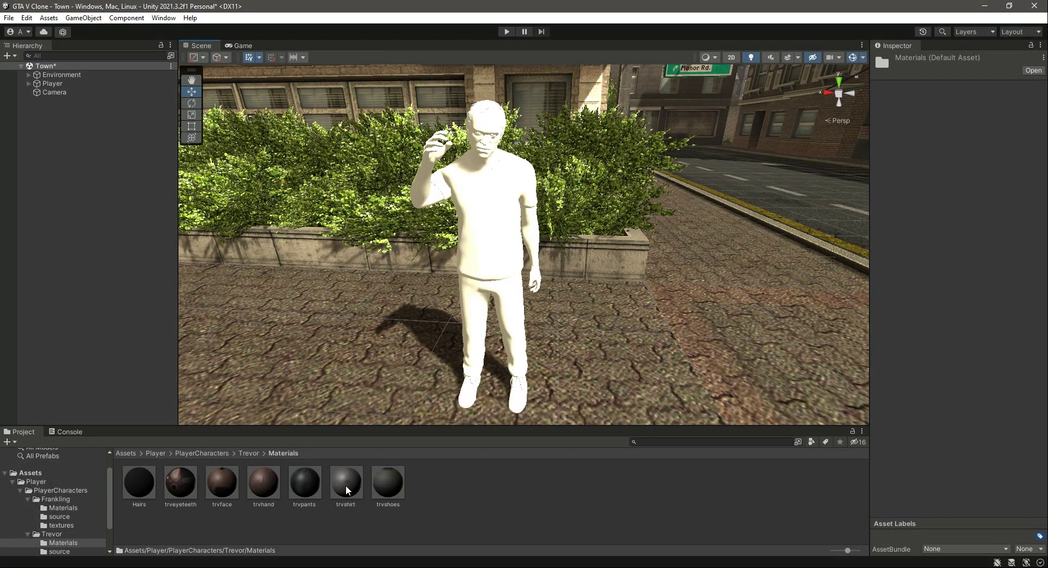
left_click_drag(347, 490, 490, 216)
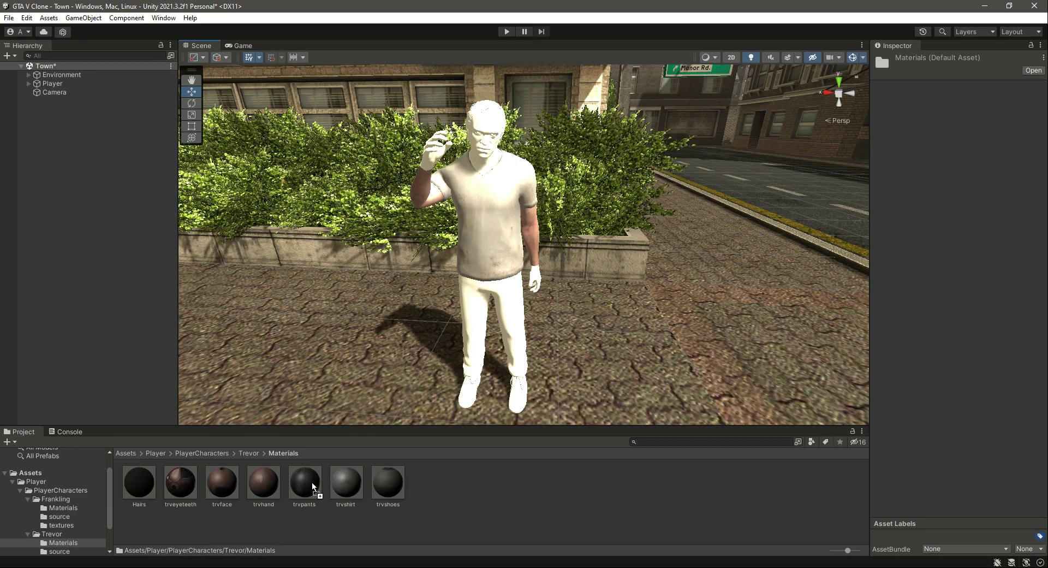
- Apply the trvpants material to the character's trousers and trvshoes to the shoes
left_click_drag(311, 484, 510, 315)
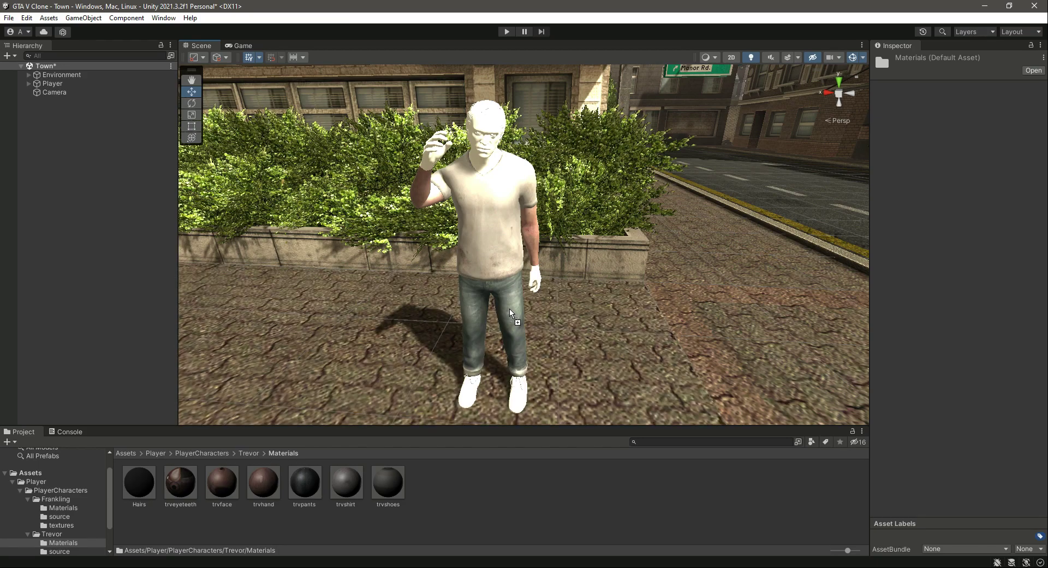
right_click_drag(566, 277, 545, 329)
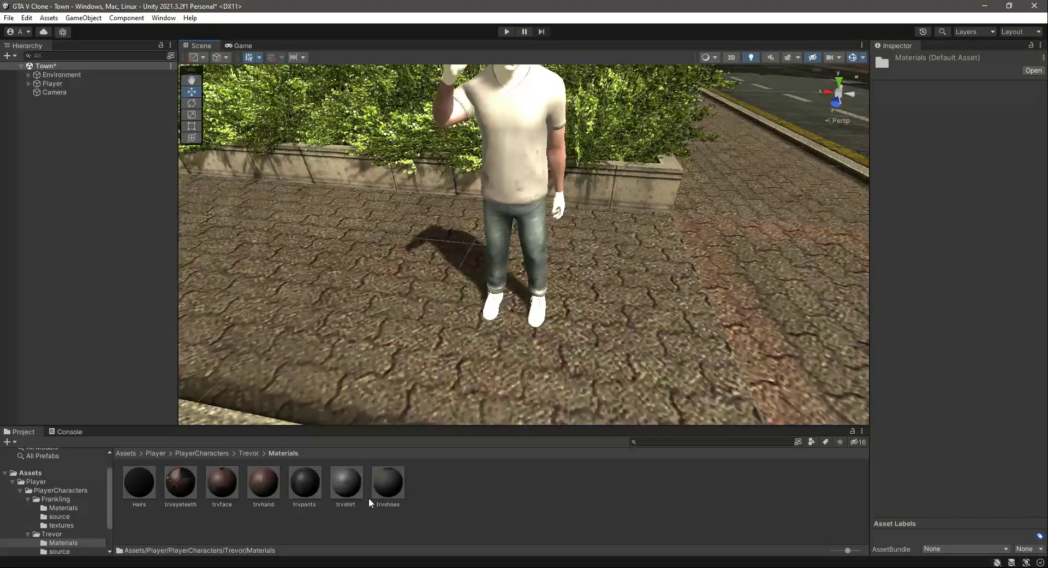
left_click_drag(369, 502, 535, 328)
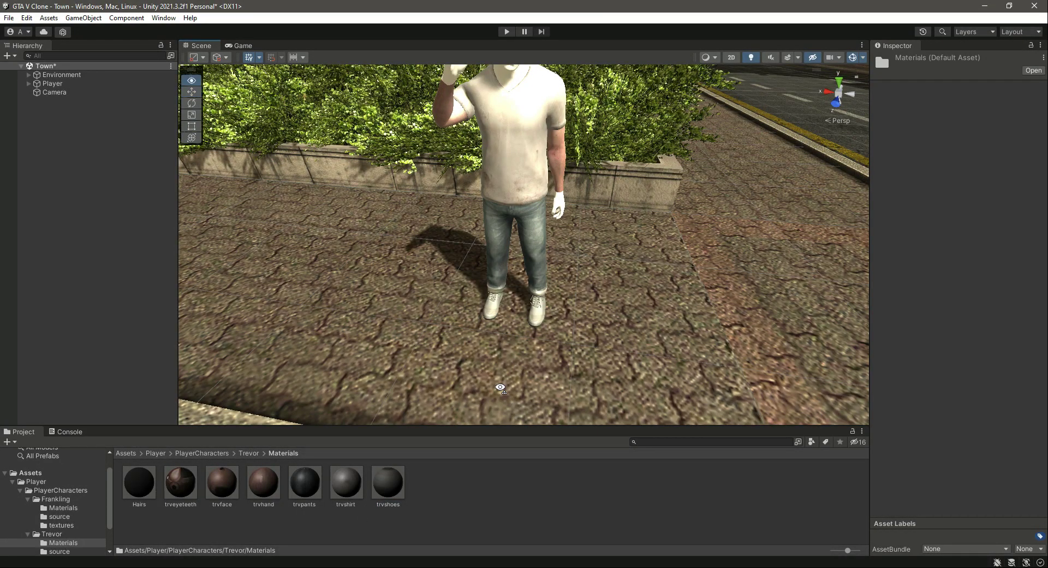
- Apply the trvhand material to the character's hands and trvface to the face
left_click_drag(500, 388, 411, 439, "alt")
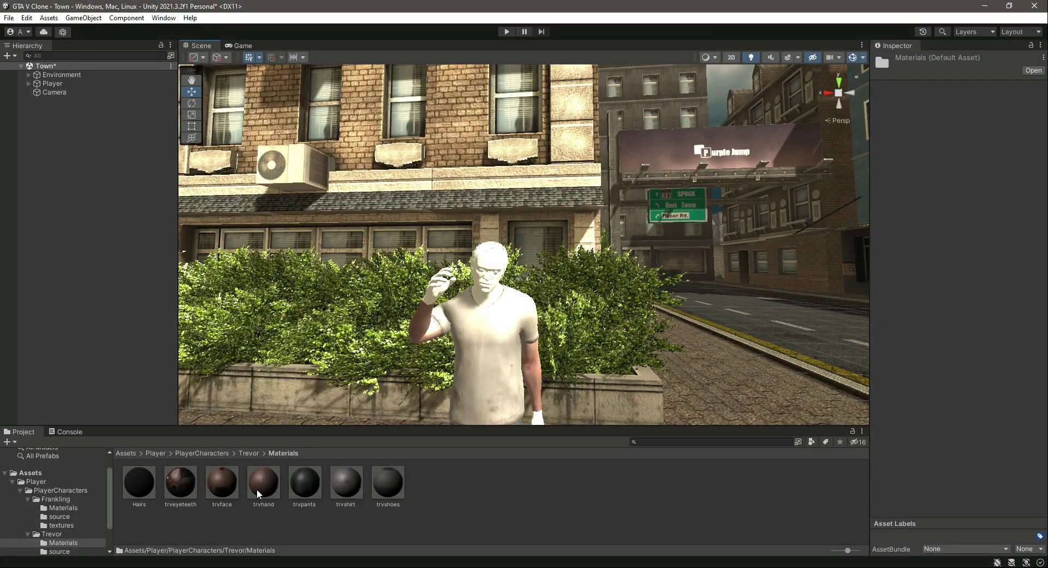
left_click_drag(259, 494, 440, 290)
left_click_drag(215, 490, 489, 285)
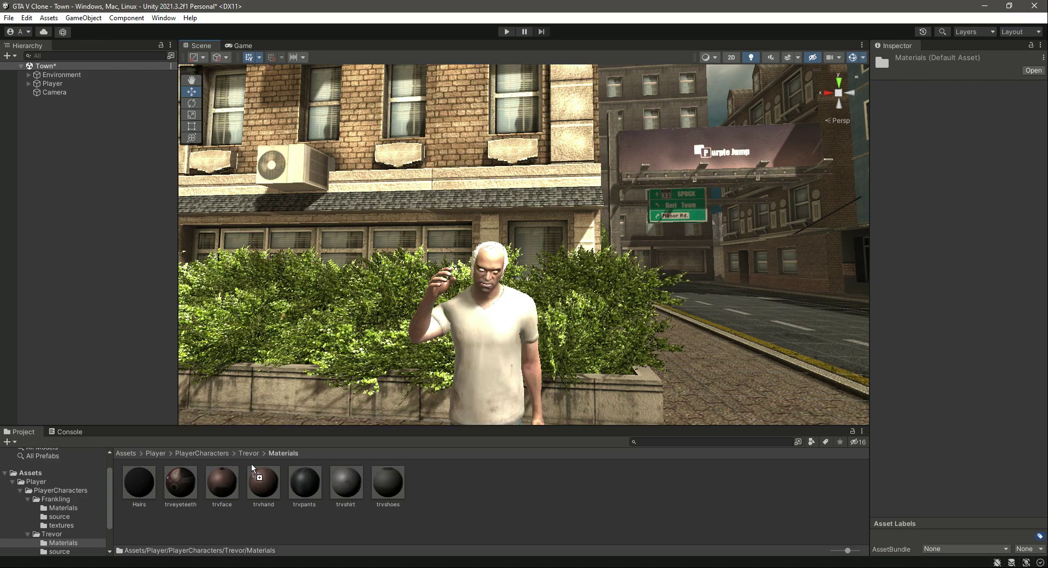
- Apply the trveyeteeth material to the character's eyes
right_click_drag(487, 330, 500, 302)
scroll(483, 315, "up", 2)
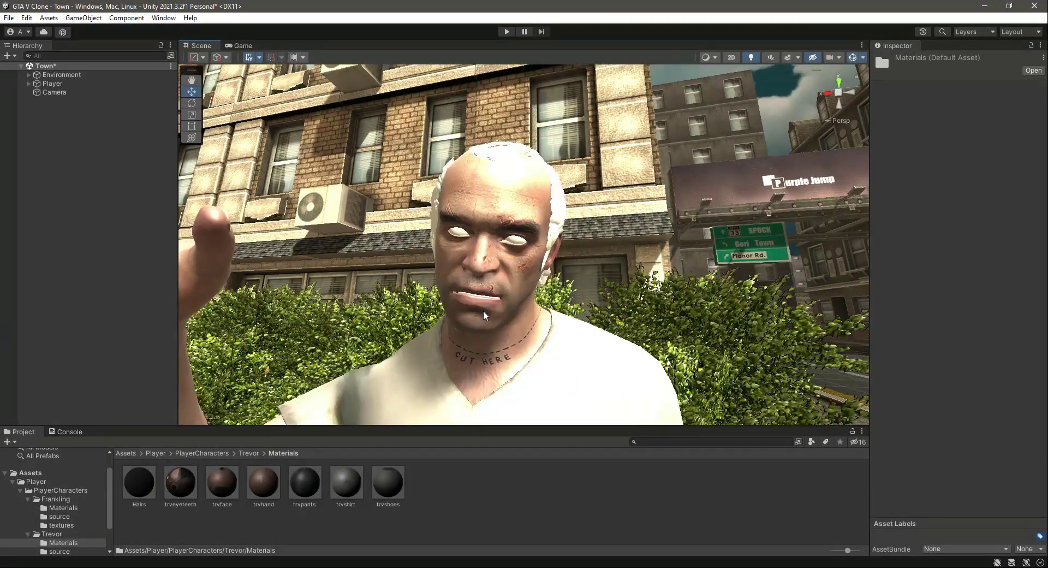
left_click_drag(181, 491, 516, 242)
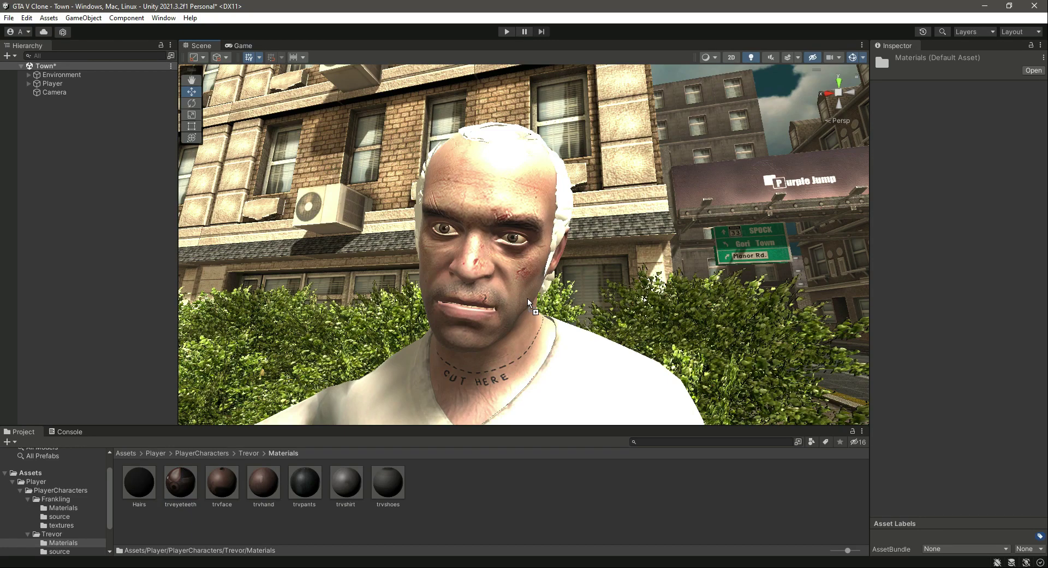
- Apply the Hairs material to the character's hair and inspect the textured model from the front
right_click_drag(529, 300, 404, 404)
scroll(546, 323, "down", 5)
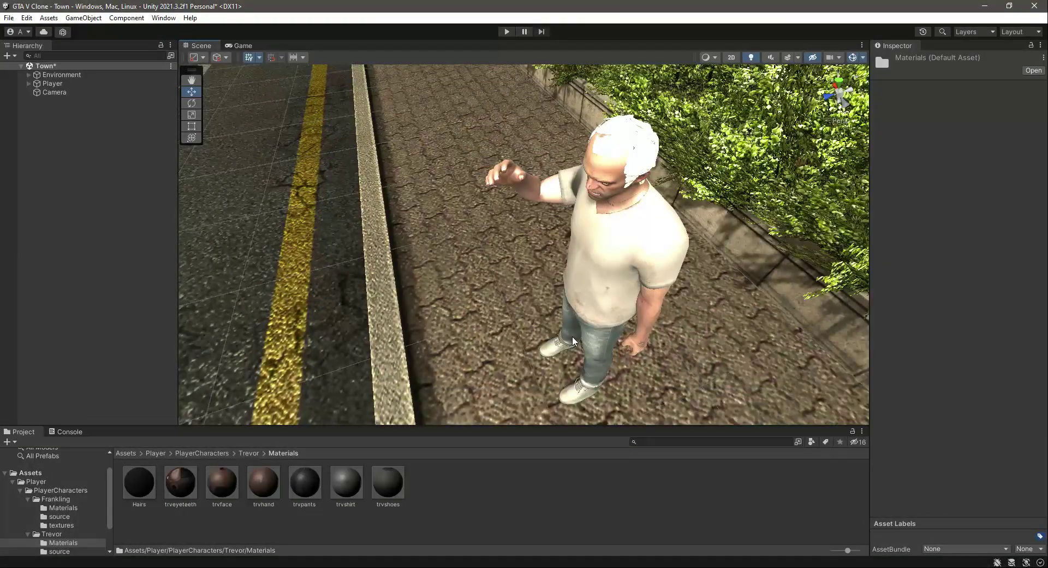
right_click_drag(572, 336, 198, 369)
left_click_drag(145, 486, 564, 249)
right_click_drag(569, 306, 601, 306)
key("w")
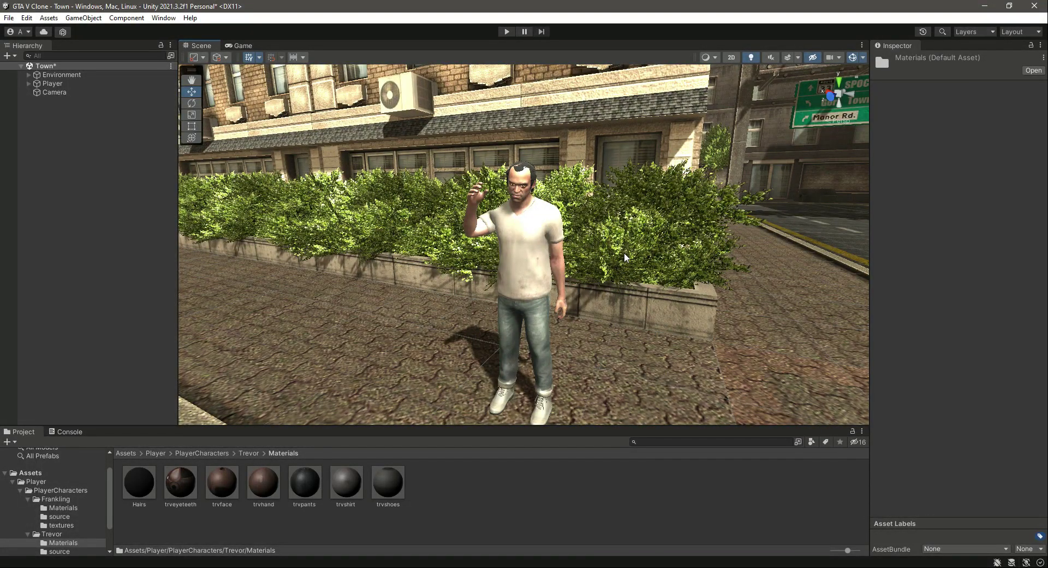
- Check the Player object's components and save the Town scene
left_click(87, 86)
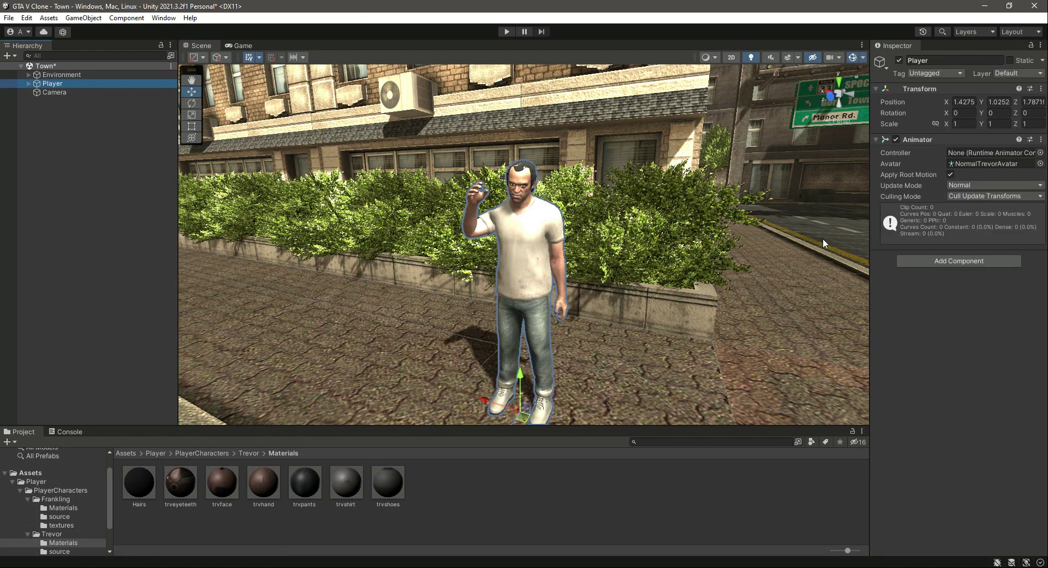
key("ctrl+s")
left_click(75, 151)
right_click_drag(611, 219, 509, 295)
scroll(573, 262, "down", 4)
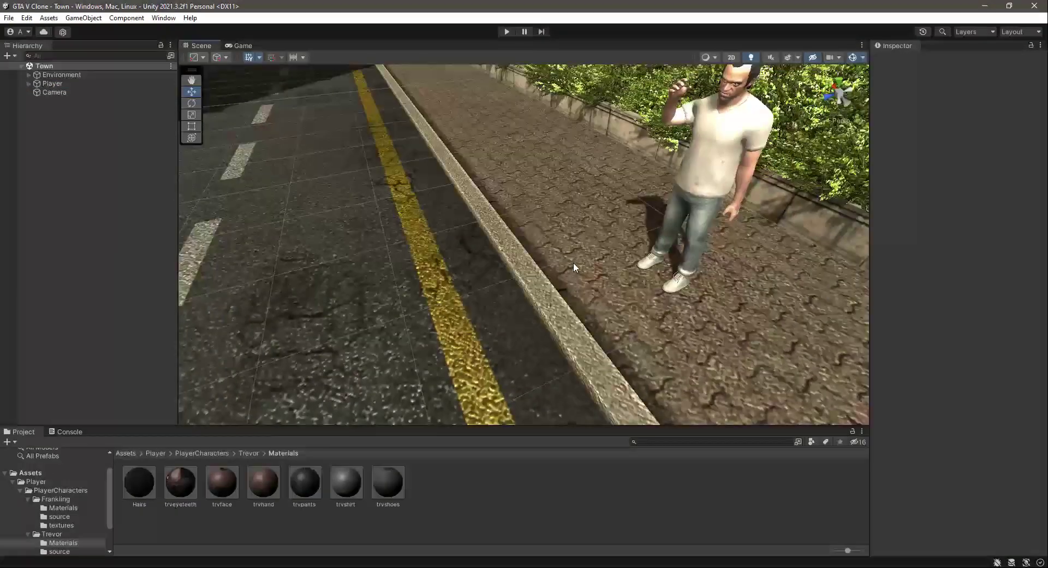